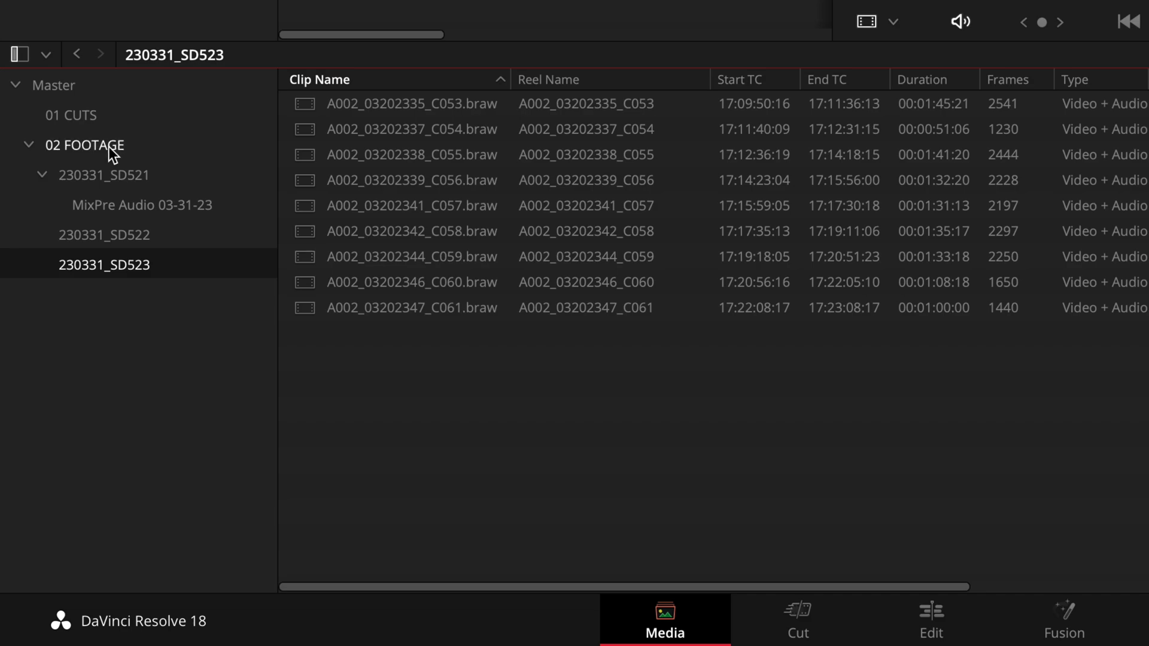
# - Review the 230331_SD522 and 230331_SD521 card bins, then select all camera card bins together
pyautogui.click(169, 235)
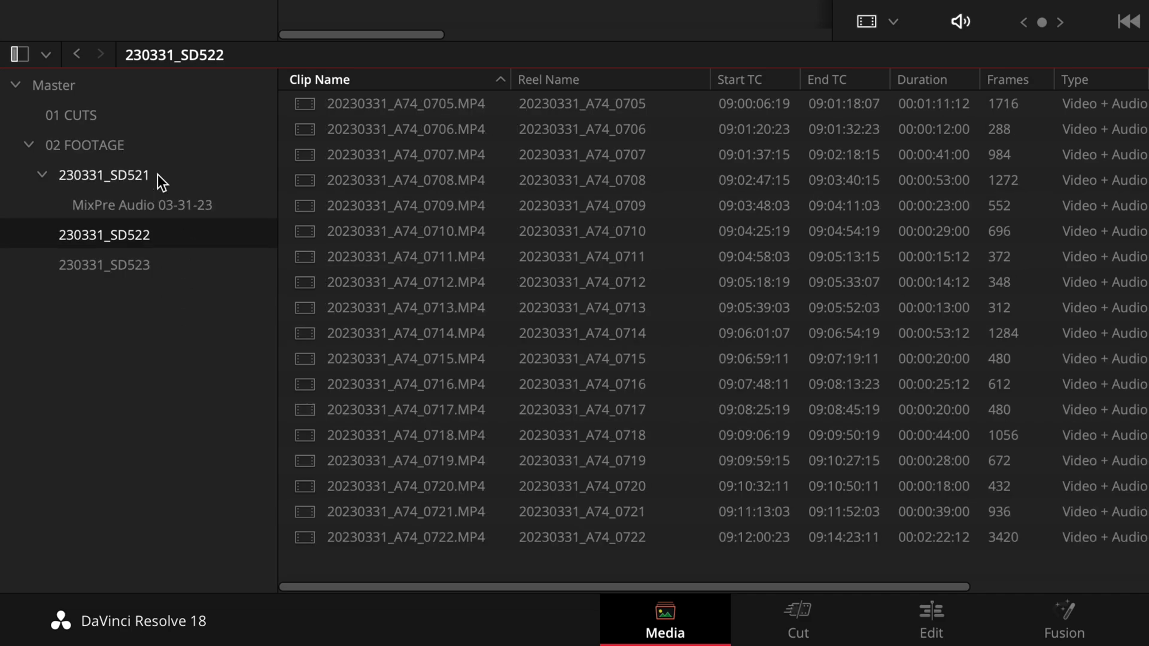
pyautogui.click(157, 174)
pyautogui.keyDown('shift'); pyautogui.click(131, 263); pyautogui.keyUp('shift')
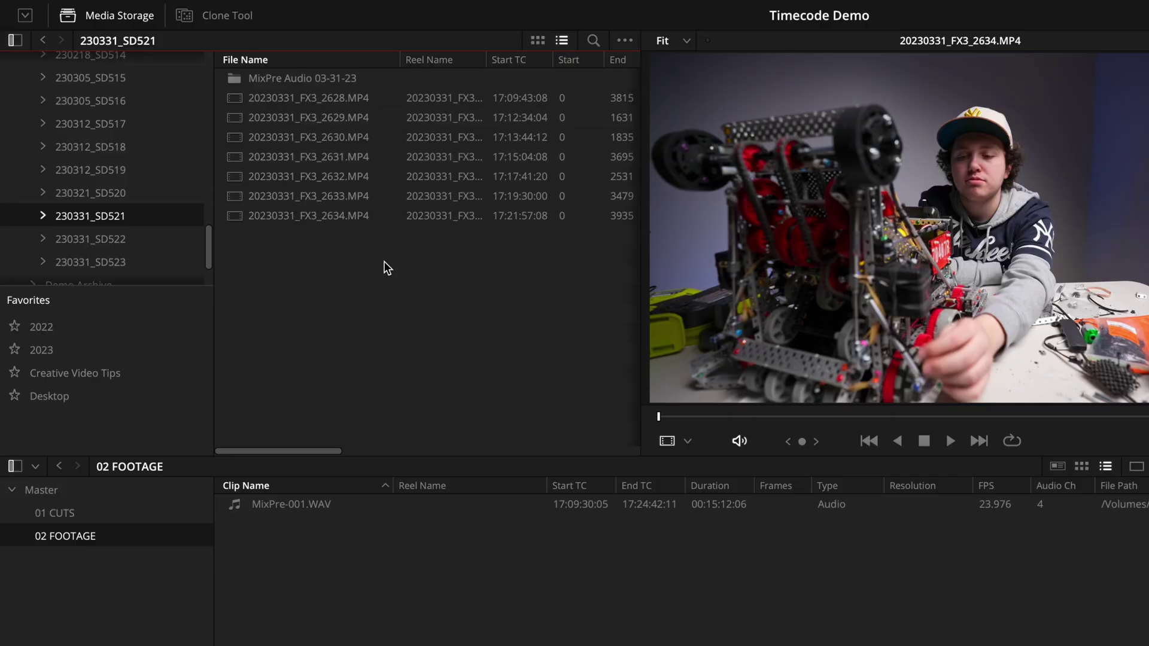
# - Add the seven FX3 MP4 files to the Media Pool with a -2 frame timecode offset
pyautogui.moveTo(384, 261); pyautogui.dragTo(296, 94)
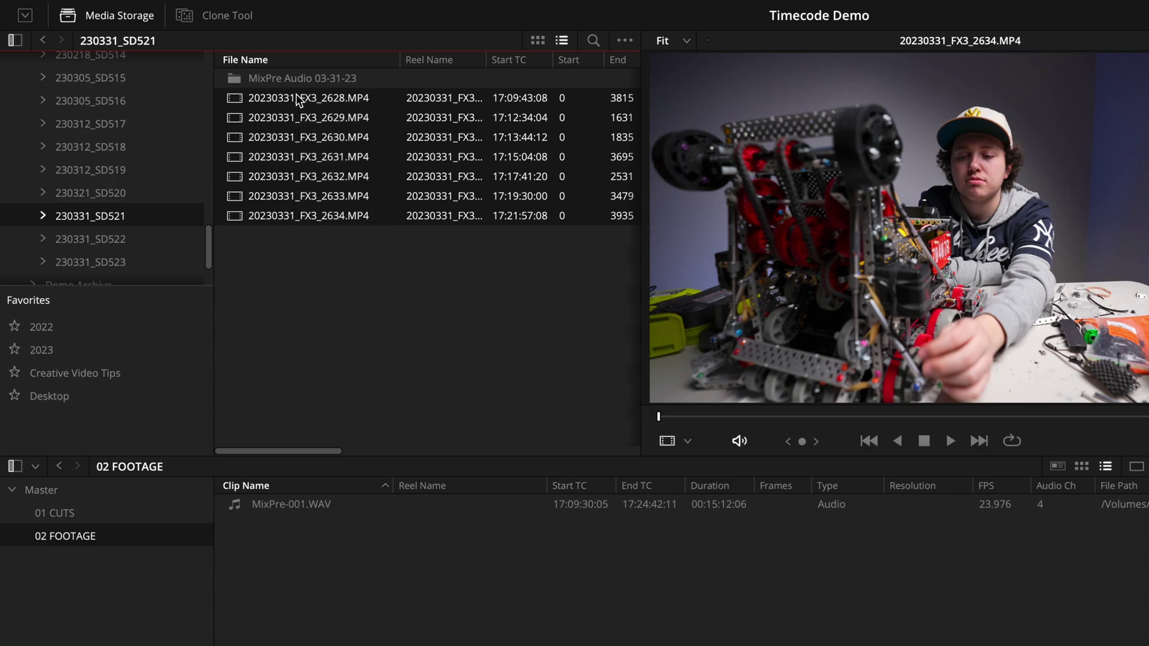
pyautogui.rightClick(297, 96)
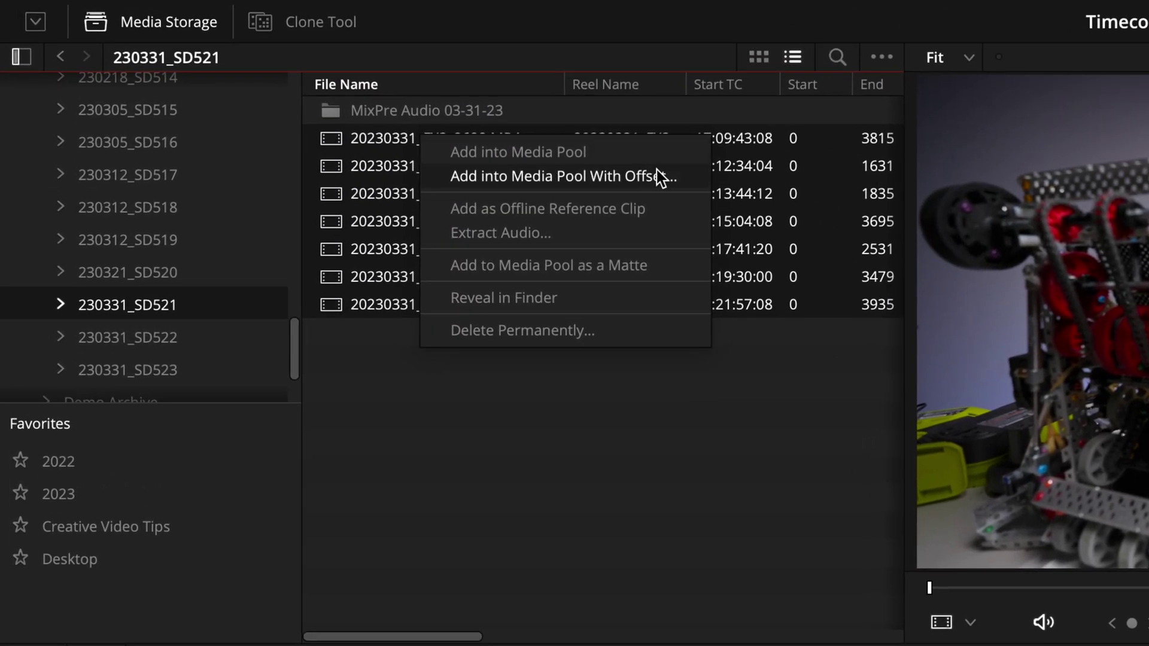
pyautogui.click(660, 178)
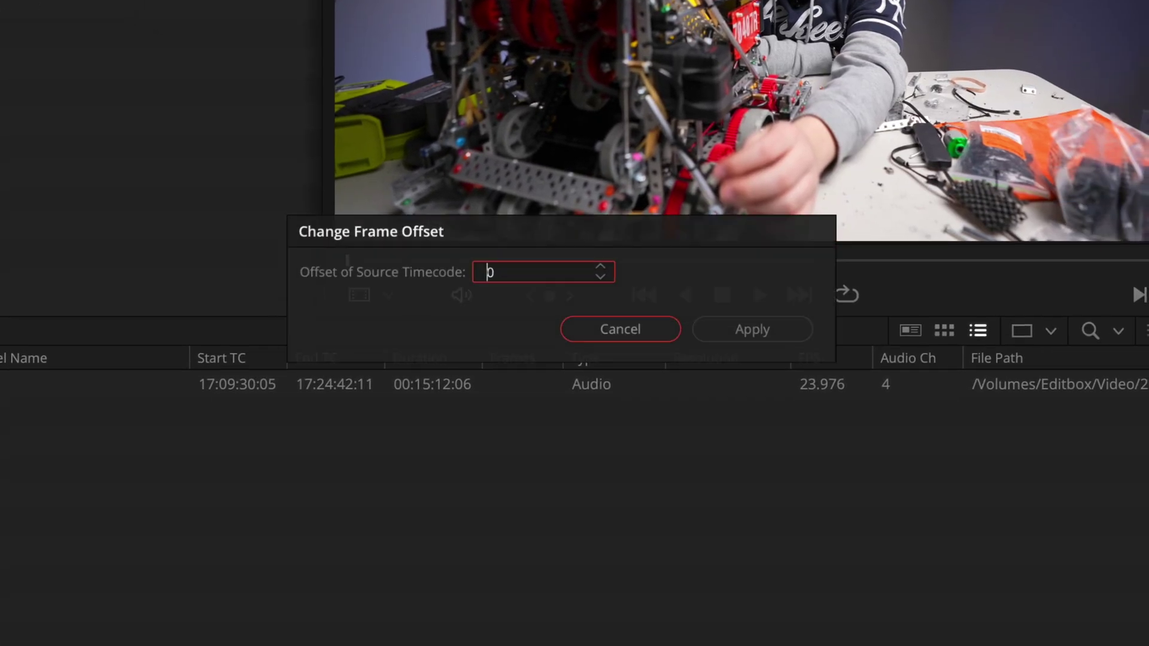
pyautogui.click(606, 277)
pyautogui.click(771, 334)
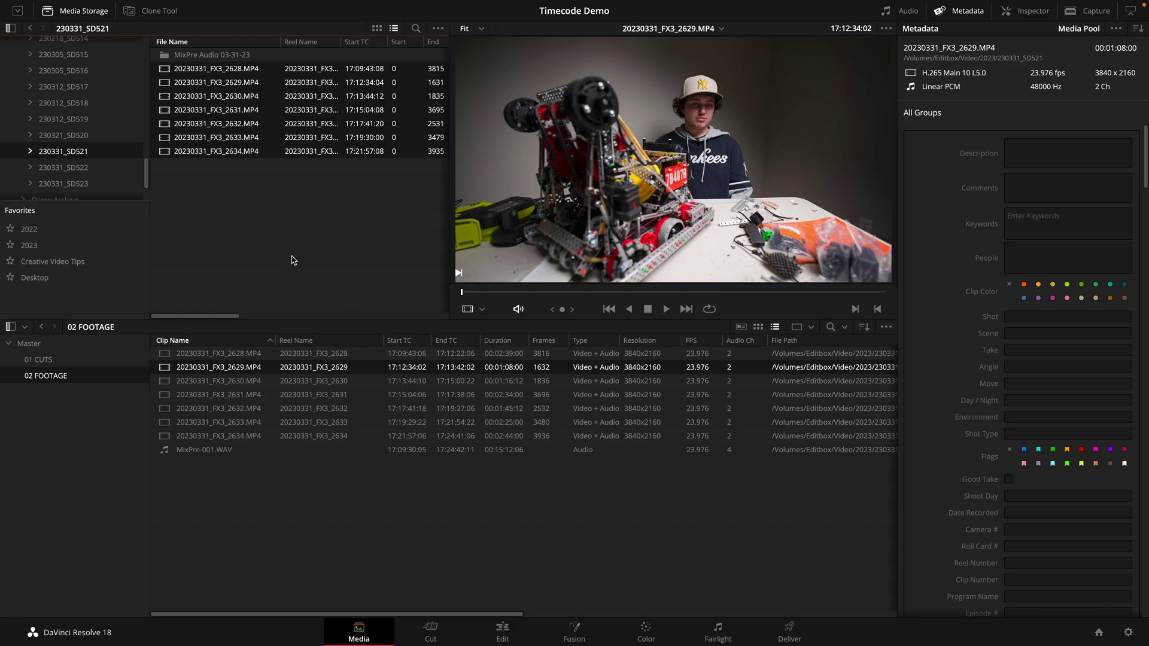
# - Add all braw clips from the 230331_SD523 card with the same timecode offset
pyautogui.click(58, 179)
pyautogui.moveTo(261, 206); pyautogui.dragTo(228, 68)
pyautogui.rightClick(228, 57)
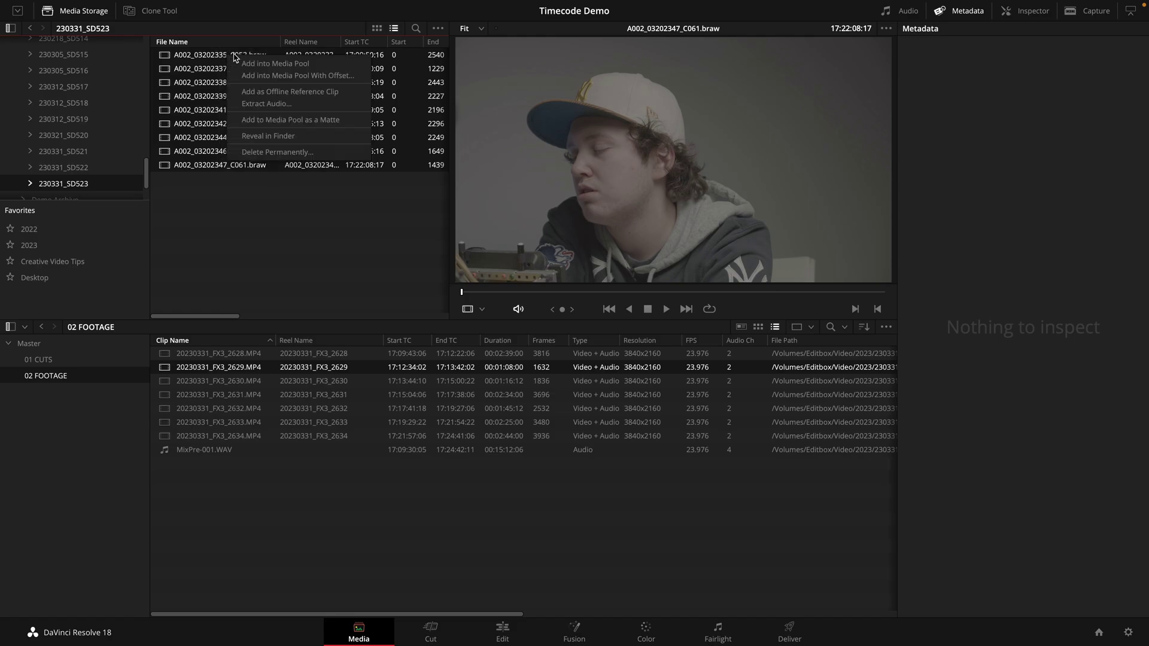
pyautogui.click(337, 76)
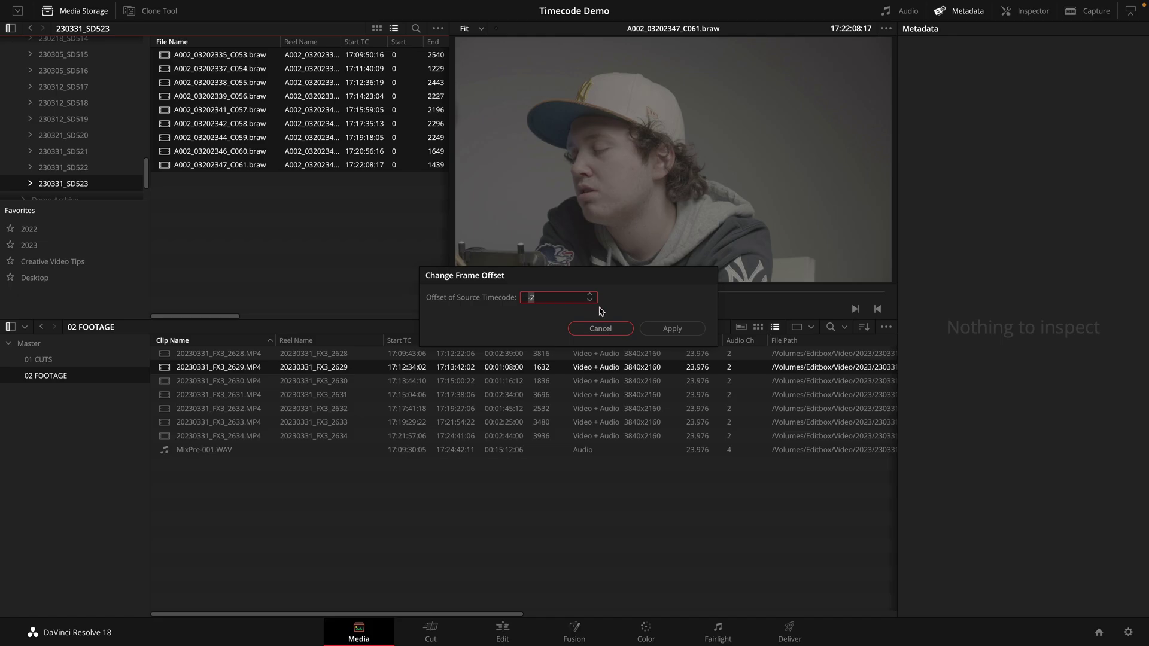
pyautogui.click(665, 328)
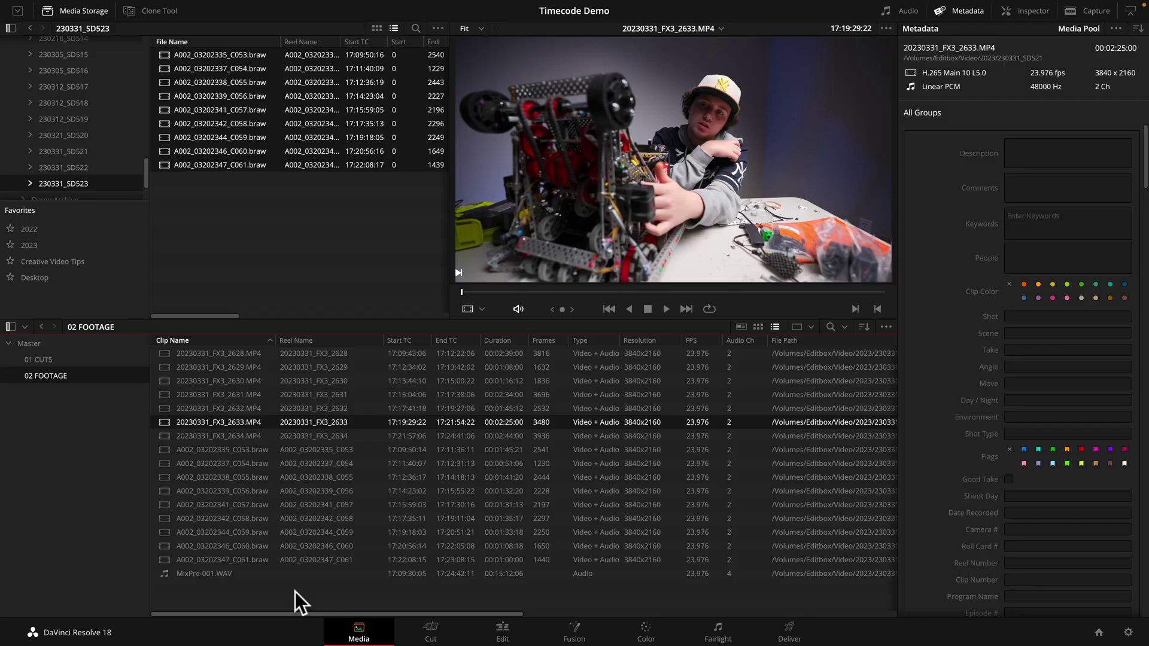
# - Auto-sync the selected pool clips to the MixPre audio based on timecode, appending tracks
pyautogui.moveTo(296, 591); pyautogui.dragTo(215, 339)
pyautogui.rightClick(225, 353)
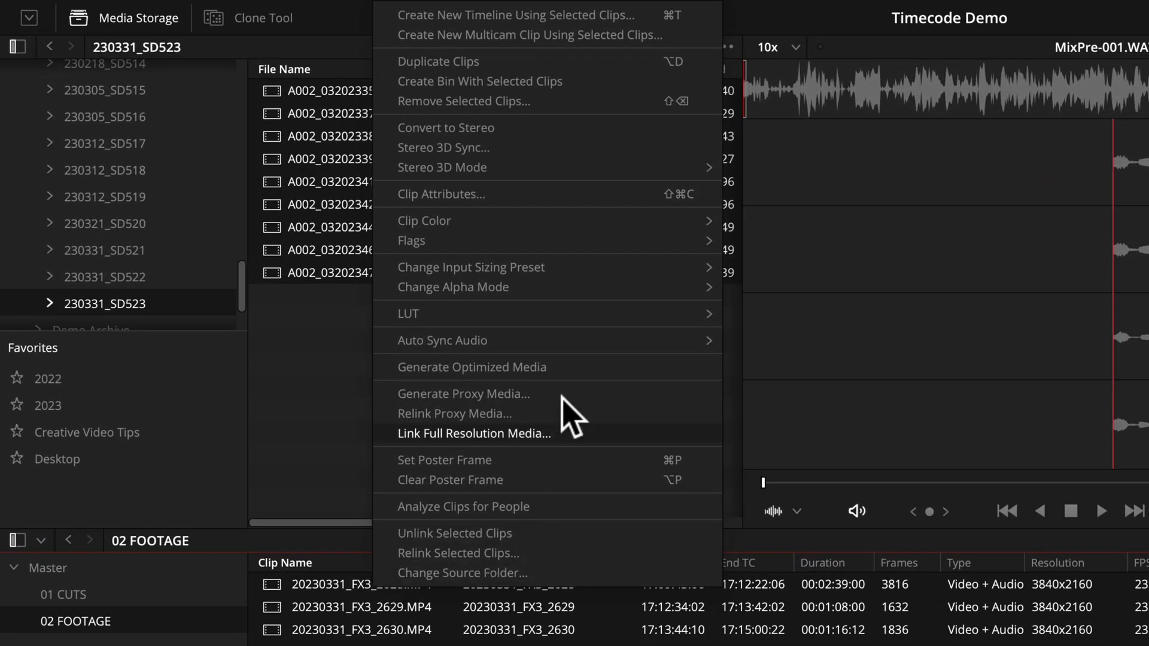
pyautogui.moveTo(595, 333)
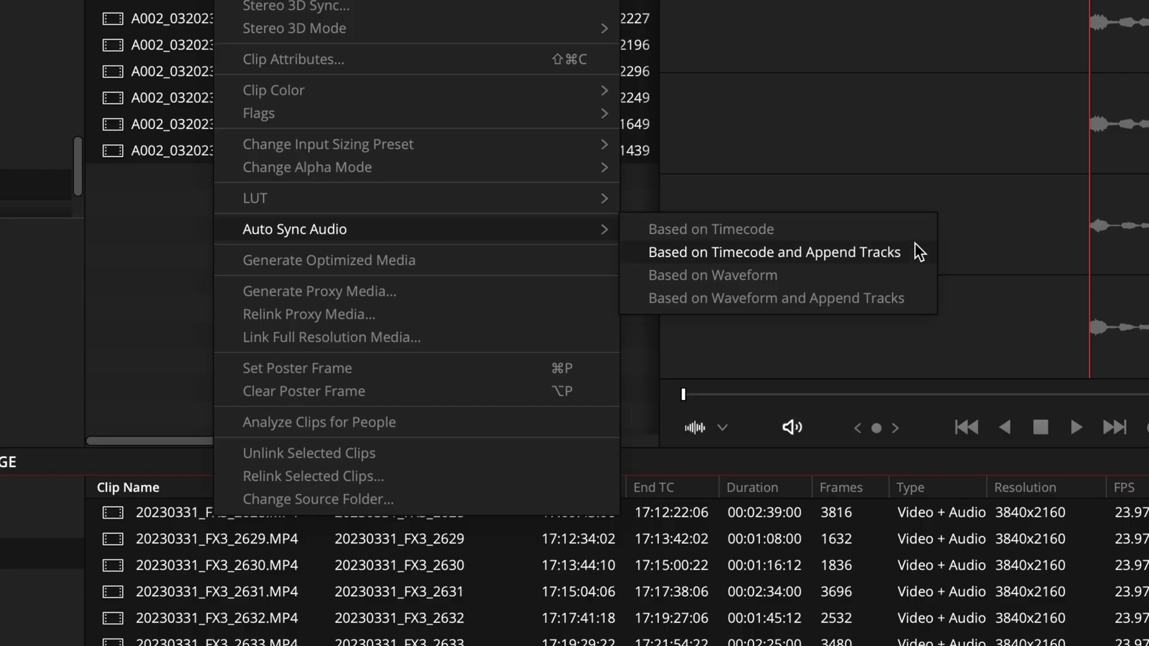
pyautogui.click(915, 243)
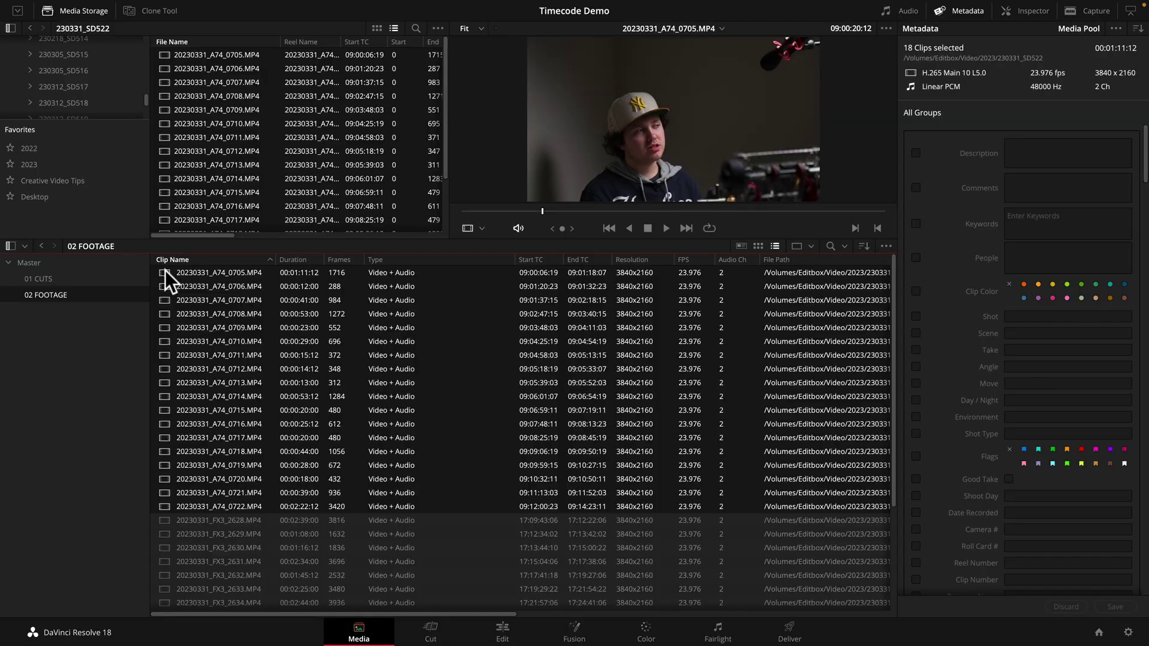
# - Apply Update Timecode from Audio Track to the A74 clips and step frames to verify
pyautogui.rightClick(165, 270)
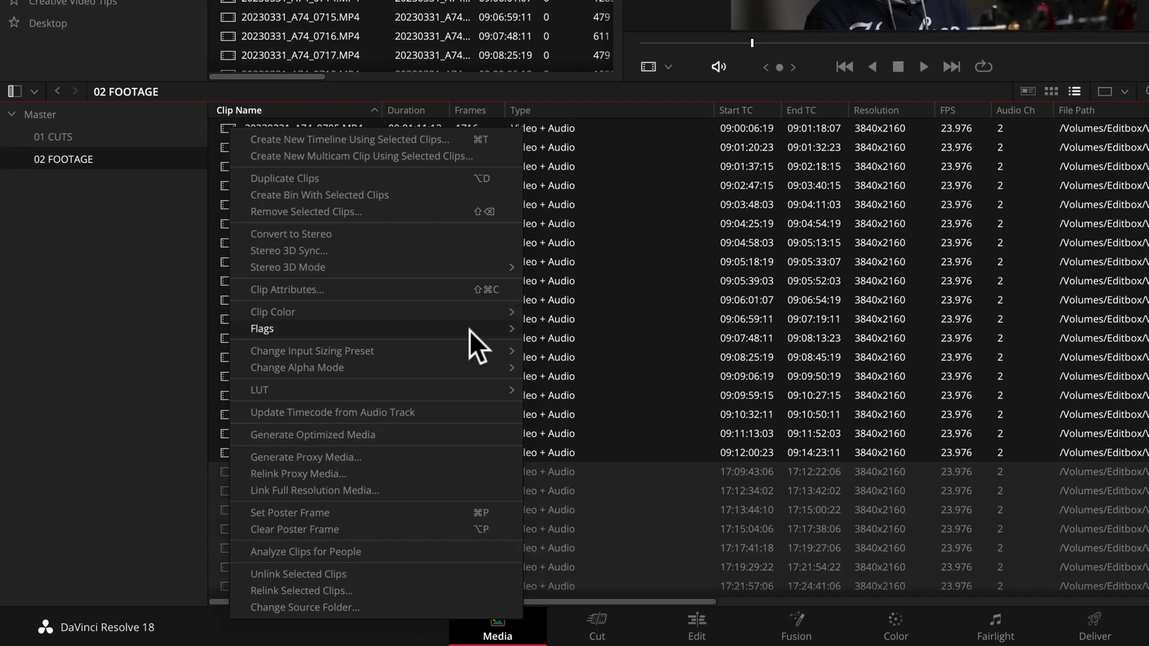
pyautogui.click(422, 413)
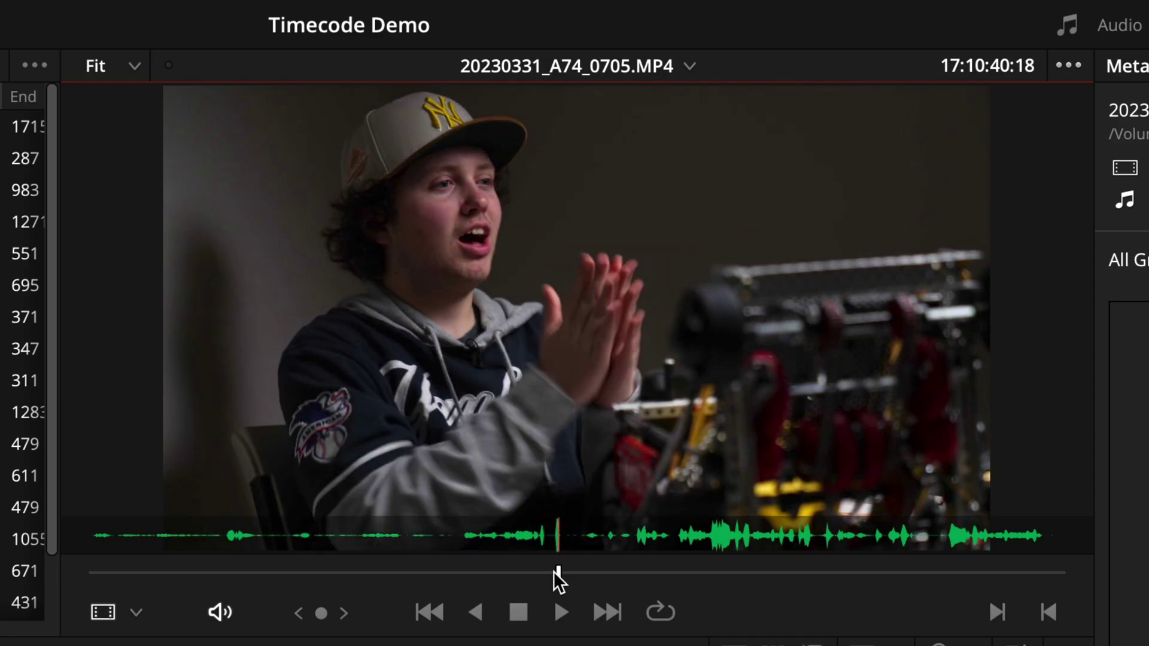
pyautogui.press('Left')
pyautogui.press('Left')
pyautogui.press('Right')
pyautogui.press('Right')
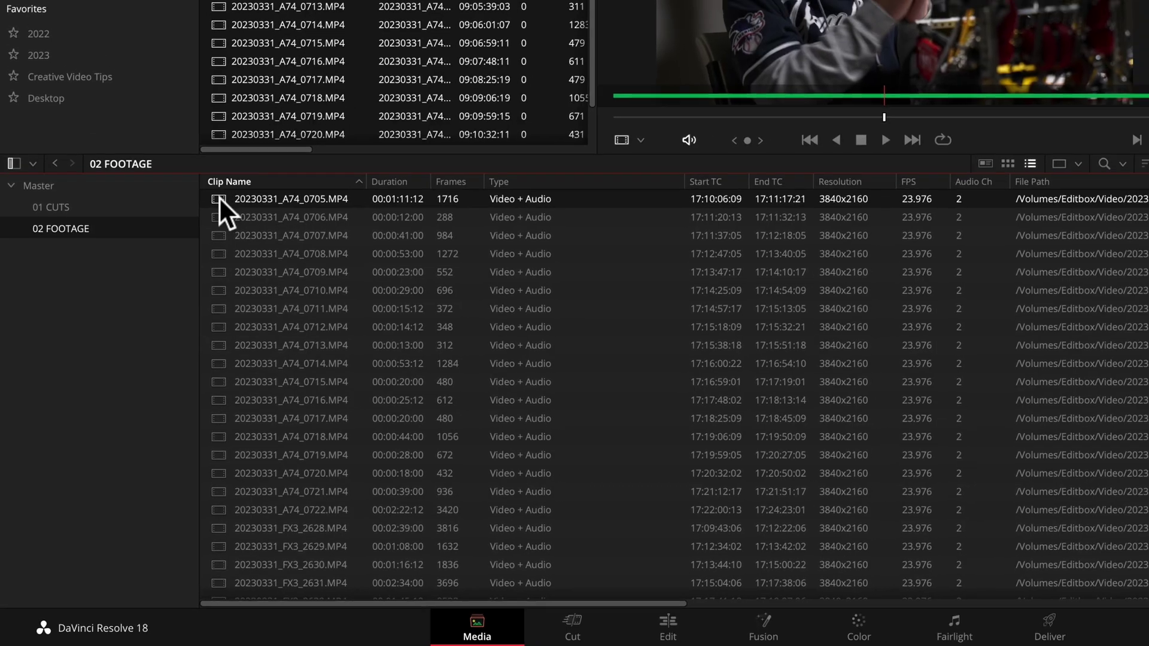
# - Give 20230331_A74_0705.MP4 a 1-frame source timecode offset in Clip Attributes
pyautogui.rightClick(229, 179)
pyautogui.click(360, 120)
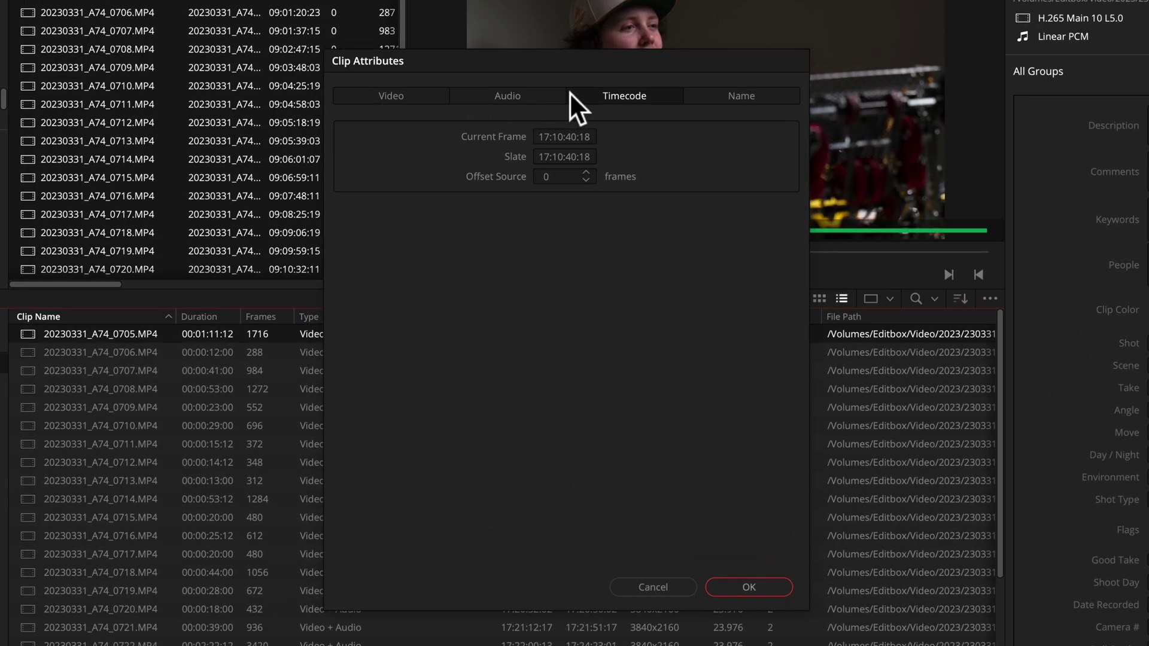
pyautogui.click(587, 172)
pyautogui.click(758, 581)
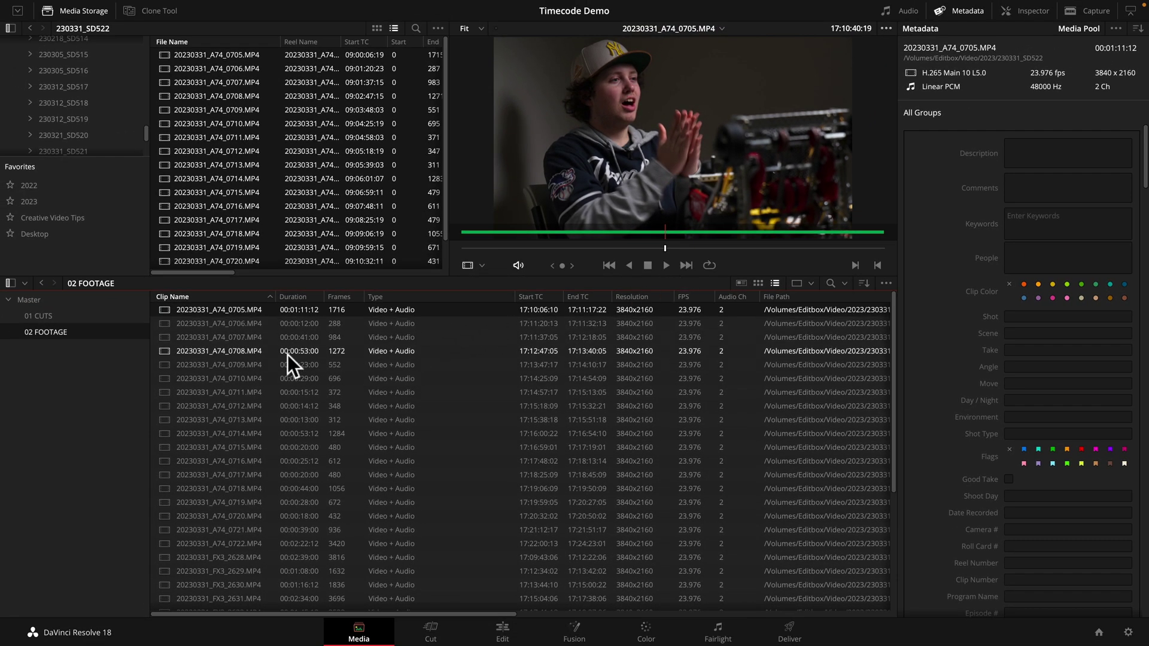
# - Add MixPre-001.WAV to the clip selection
pyautogui.scroll(-5, 263, 408)
pyautogui.keyDown('super'); pyautogui.click(246, 601); pyautogui.keyUp('super')
pyautogui.scroll(8, 250, 372)
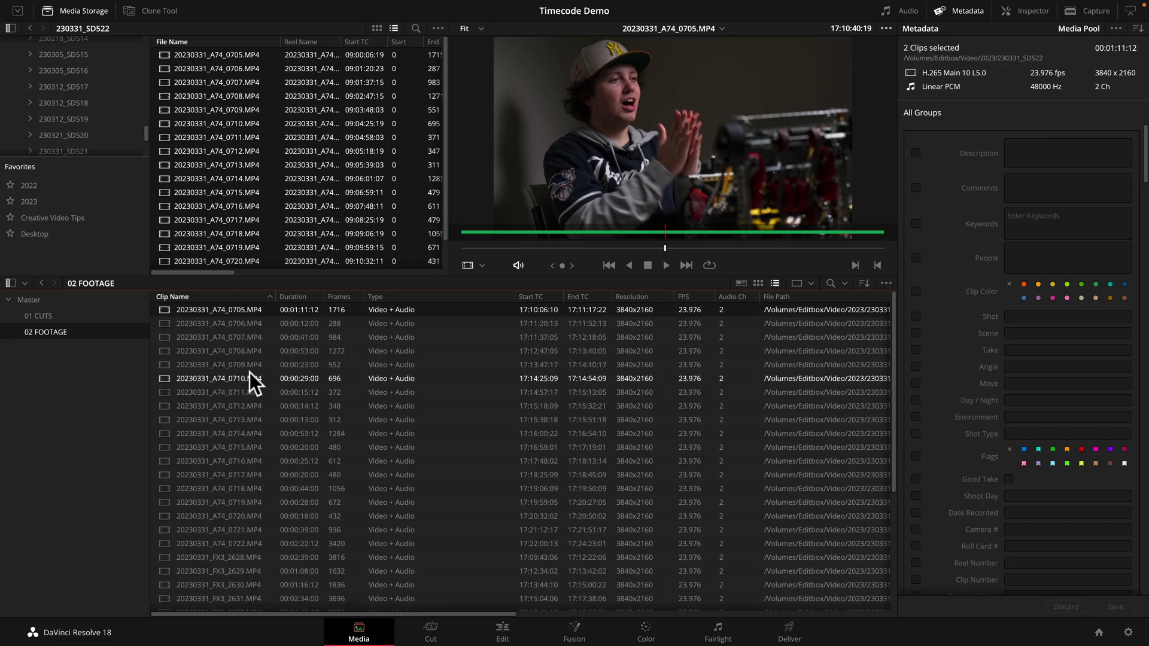
# - Auto-sync the selected A74 clip with MixPre-001.WAV by timecode and play it to check
pyautogui.rightClick(248, 311)
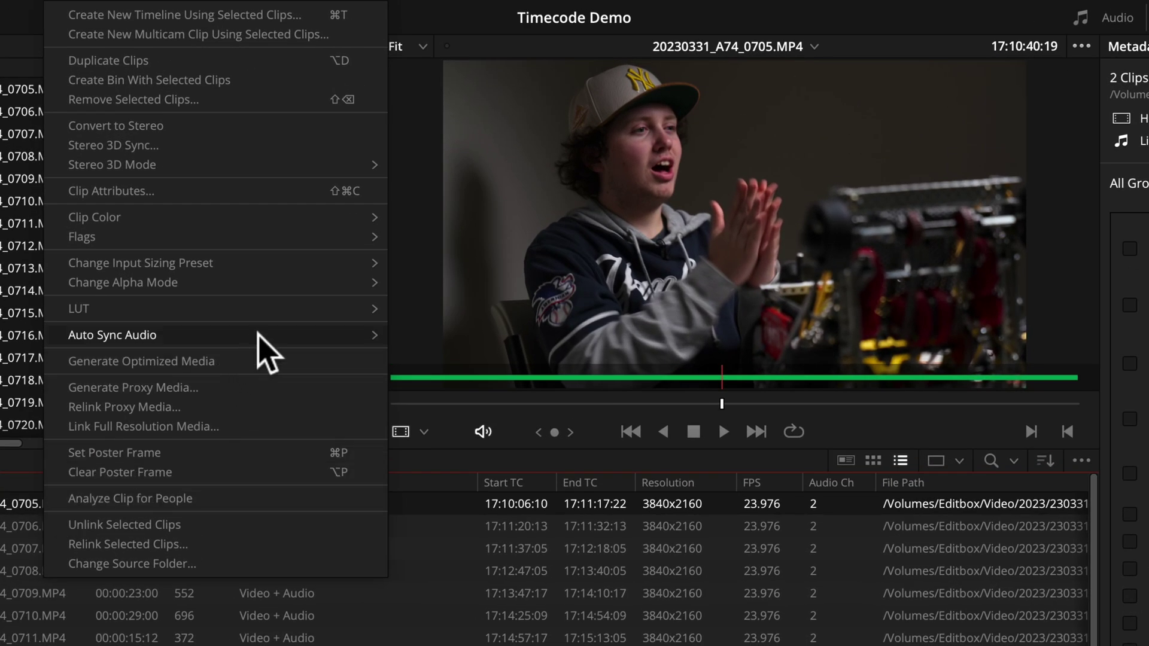
pyautogui.moveTo(259, 335)
pyautogui.click(431, 328)
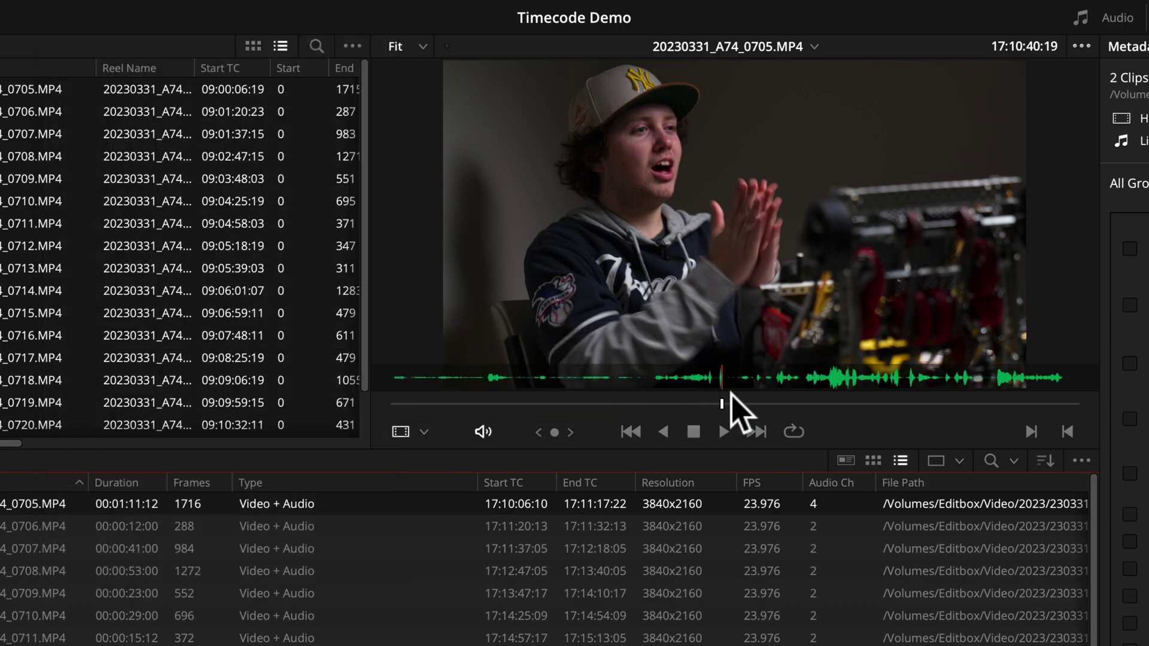
pyautogui.press('space')
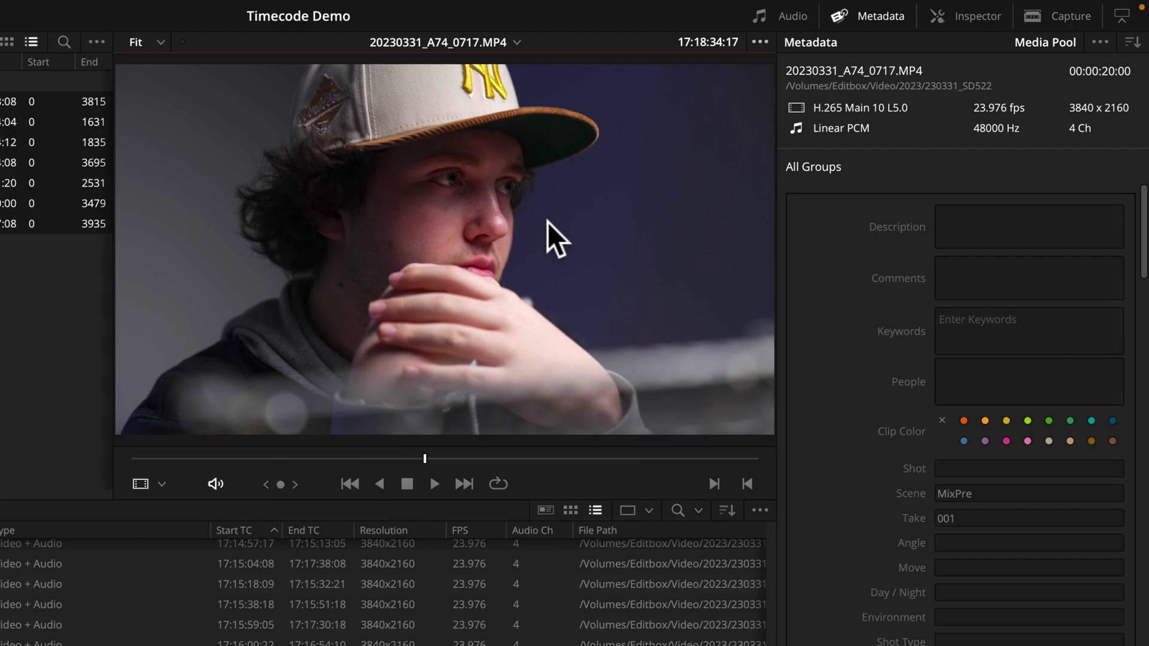
# - Turn on Show Full Clip Audio Waveform in the viewer's options menu
pyautogui.click(765, 44)
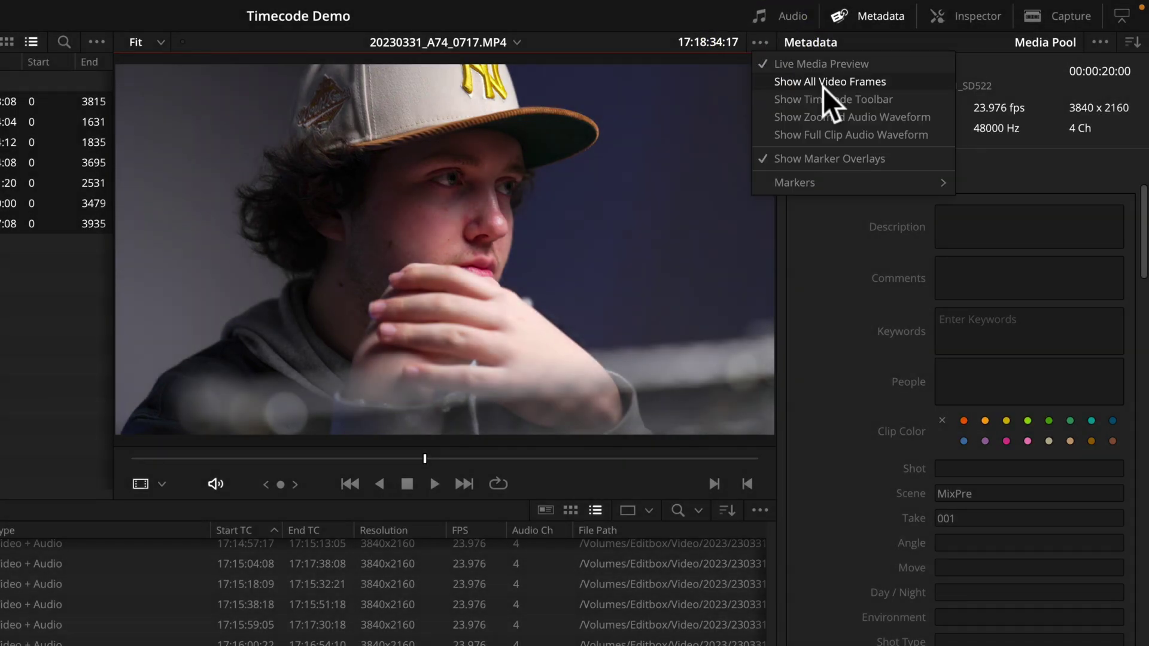
pyautogui.click(833, 135)
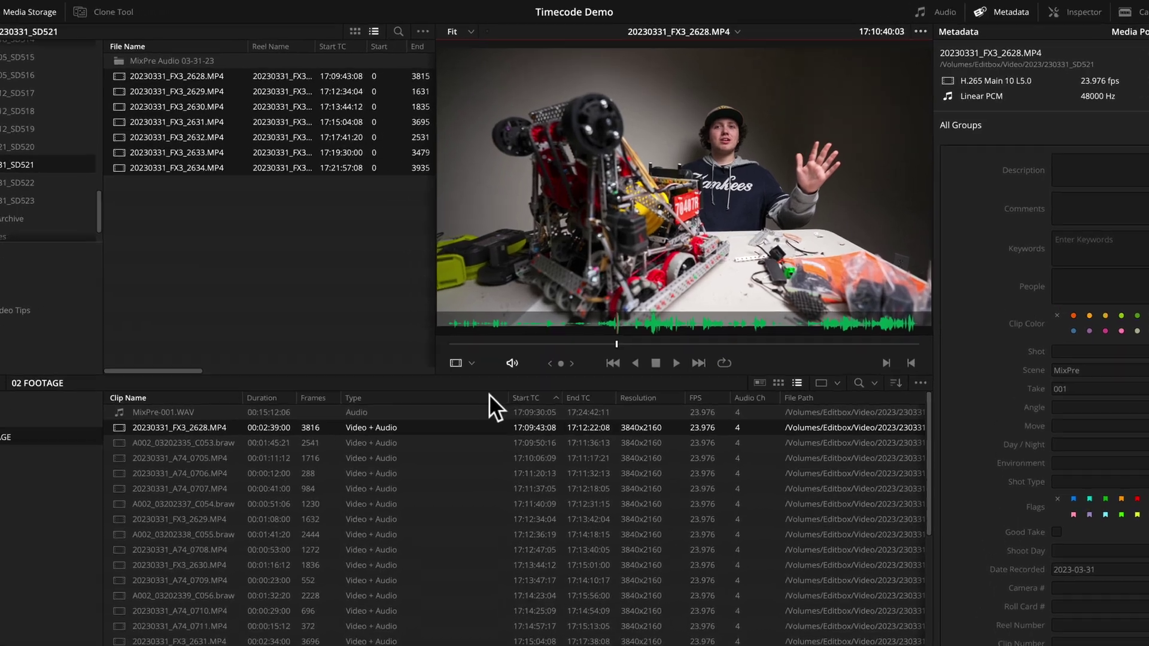
pyautogui.rightClick(494, 357)
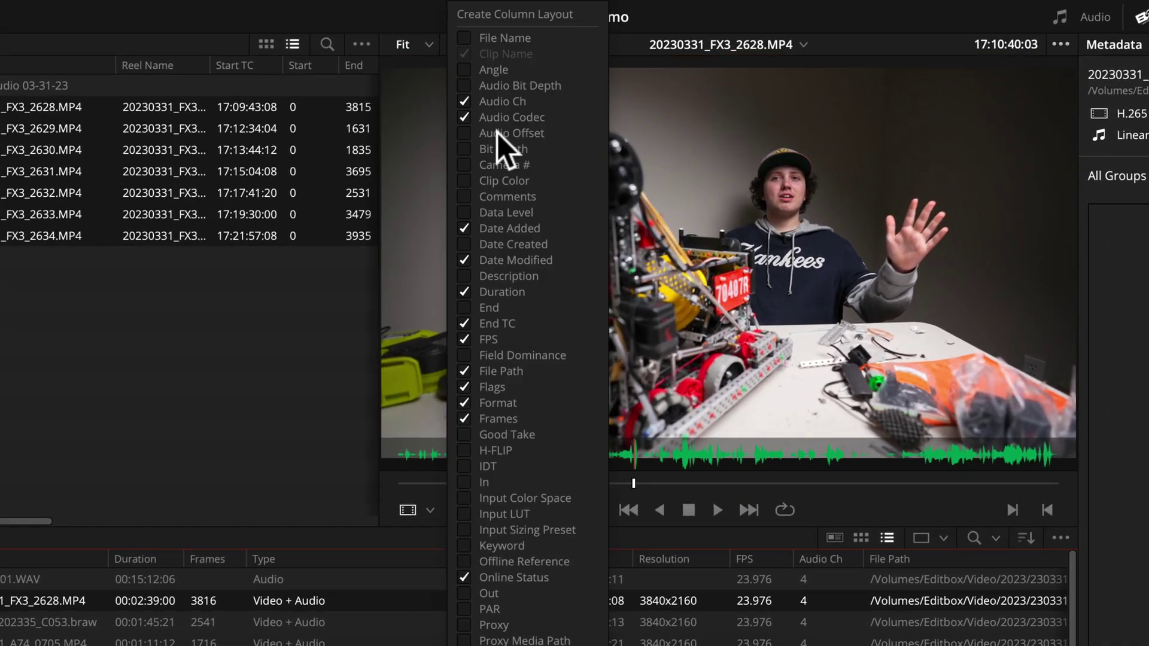
pyautogui.click(465, 133)
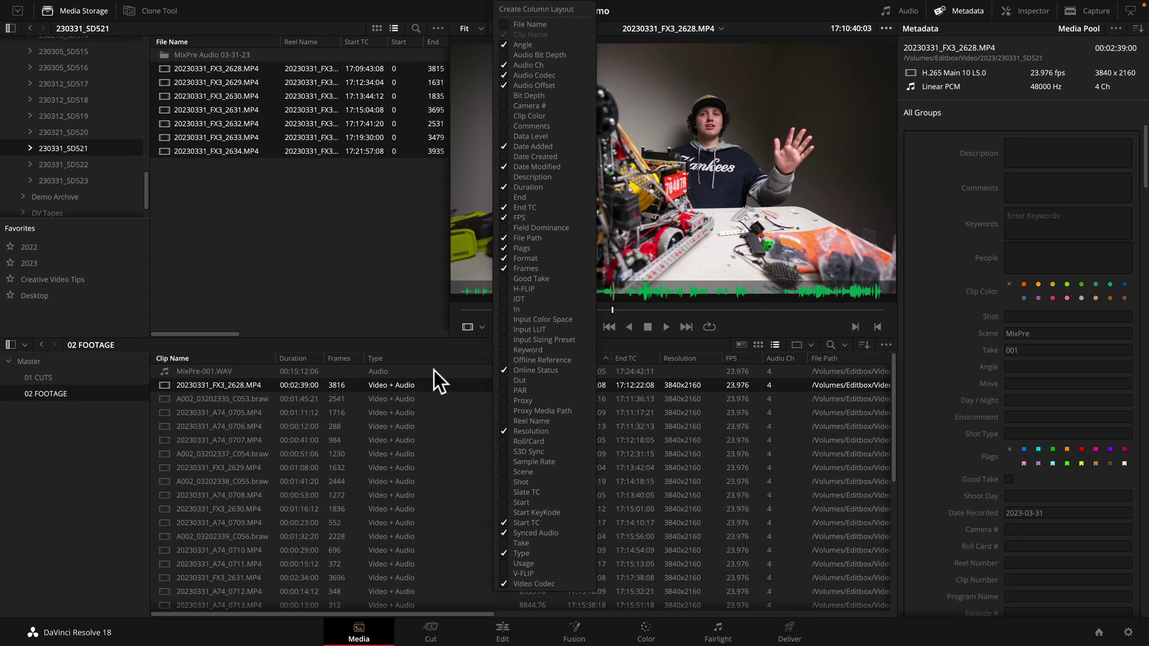
pyautogui.click(444, 358)
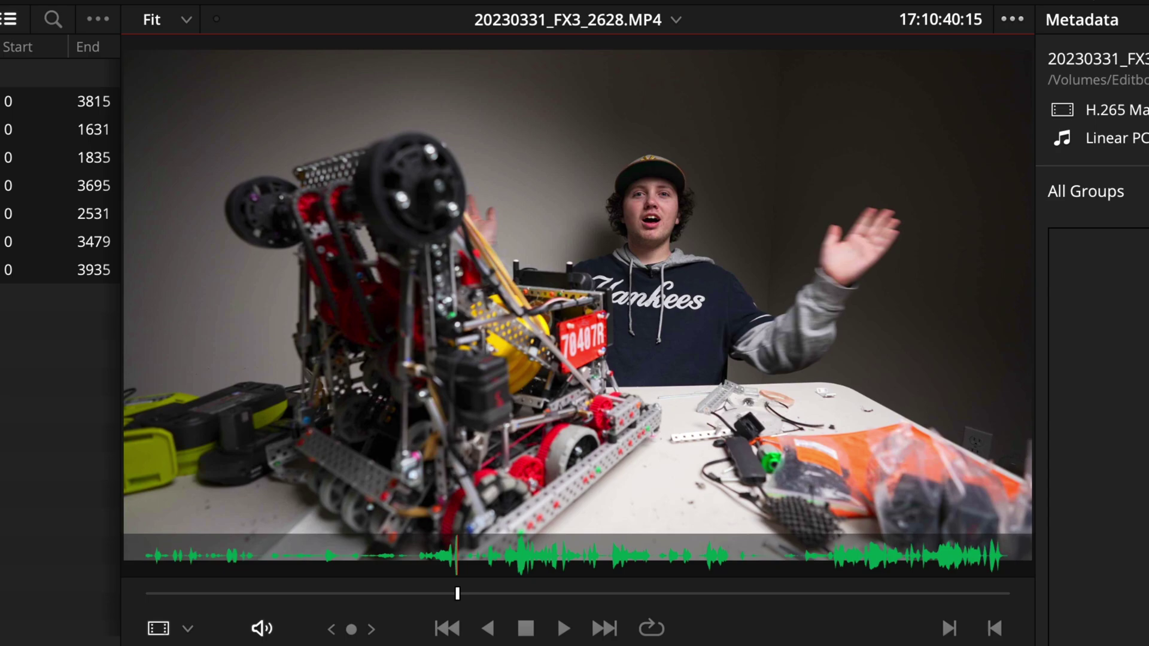
# - Change 20230331_FX3_2628.MP4's audio offset to 312.7 and step frames to confirm sync
pyautogui.press('space')
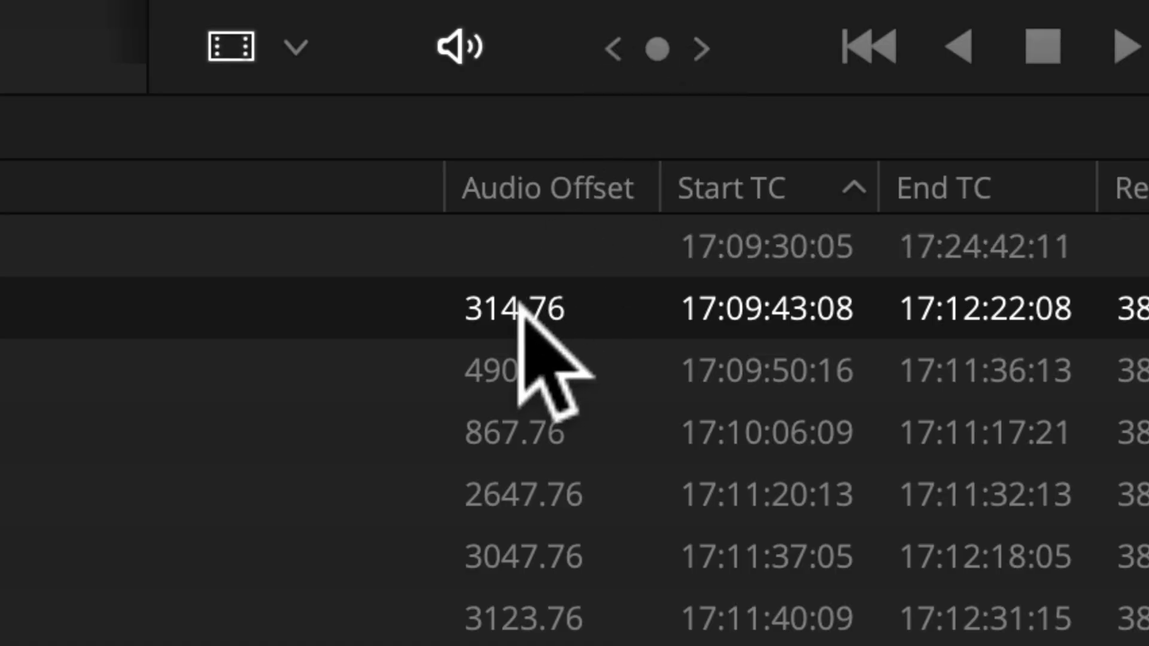
pyautogui.click(534, 300)
pyautogui.moveTo(541, 307); pyautogui.dragTo(631, 303)
pyautogui.click(569, 303)
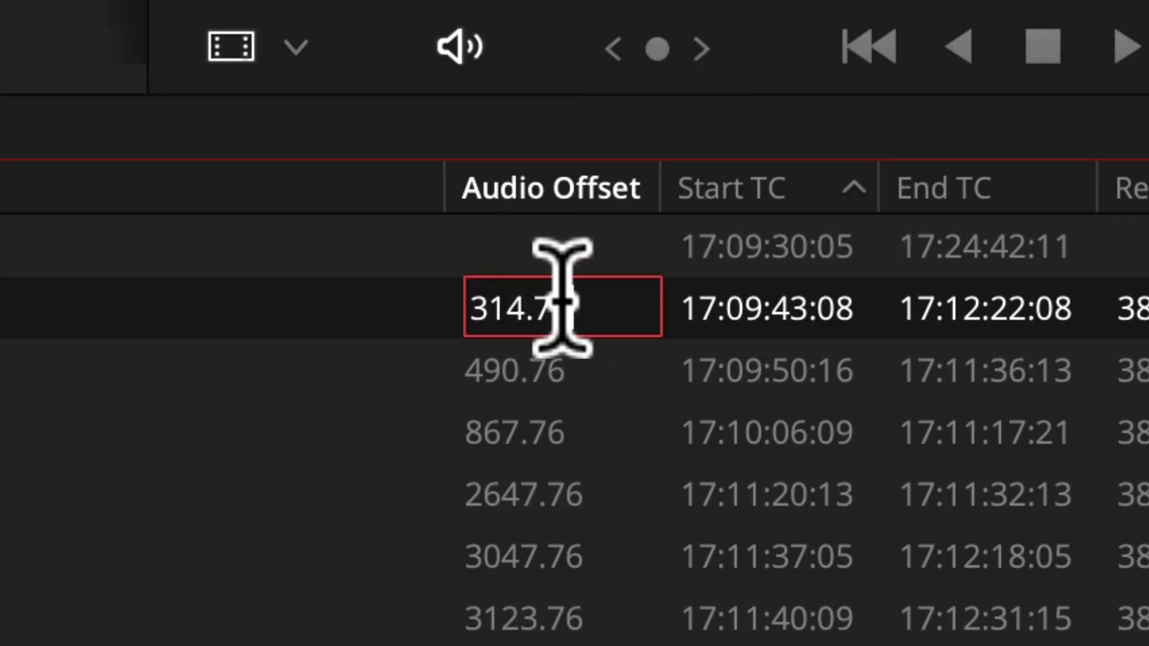
pyautogui.hotkey('ctrl', 'a')
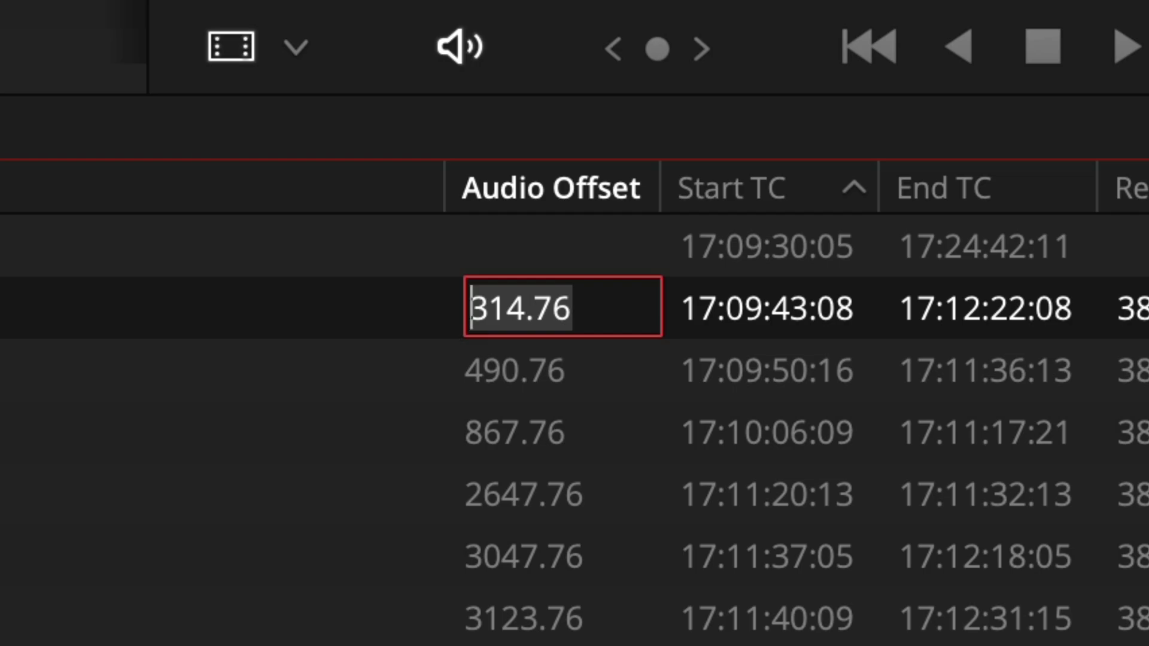
pyautogui.write('312.7')
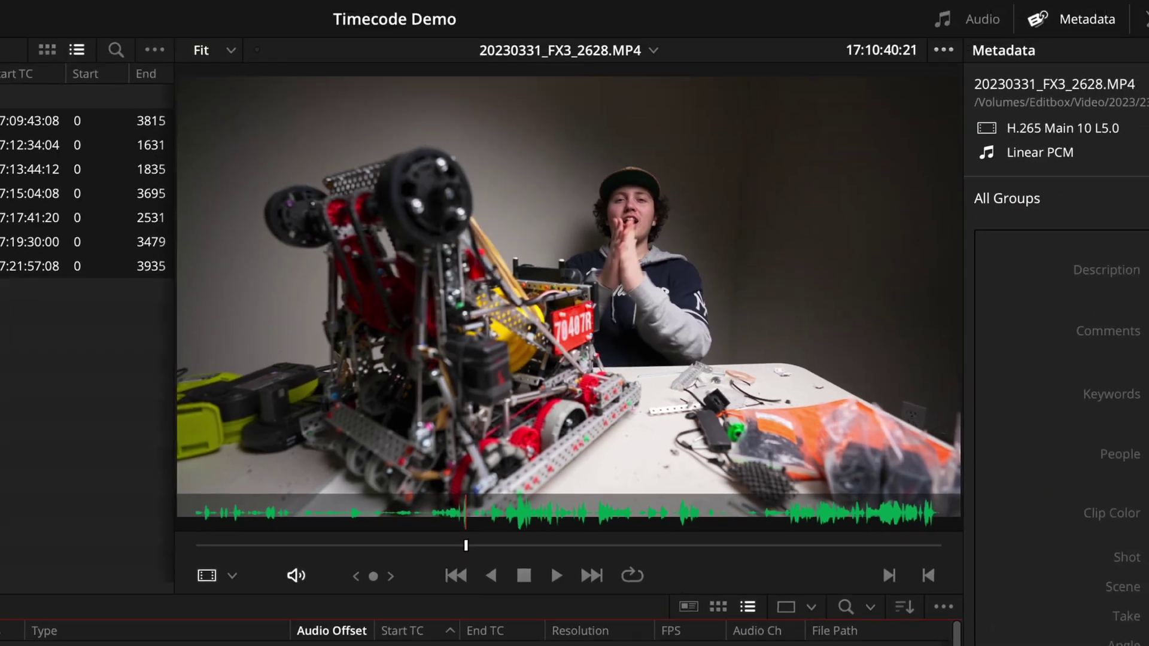
pyautogui.press('Left')
pyautogui.press('Left')
pyautogui.press('Left')
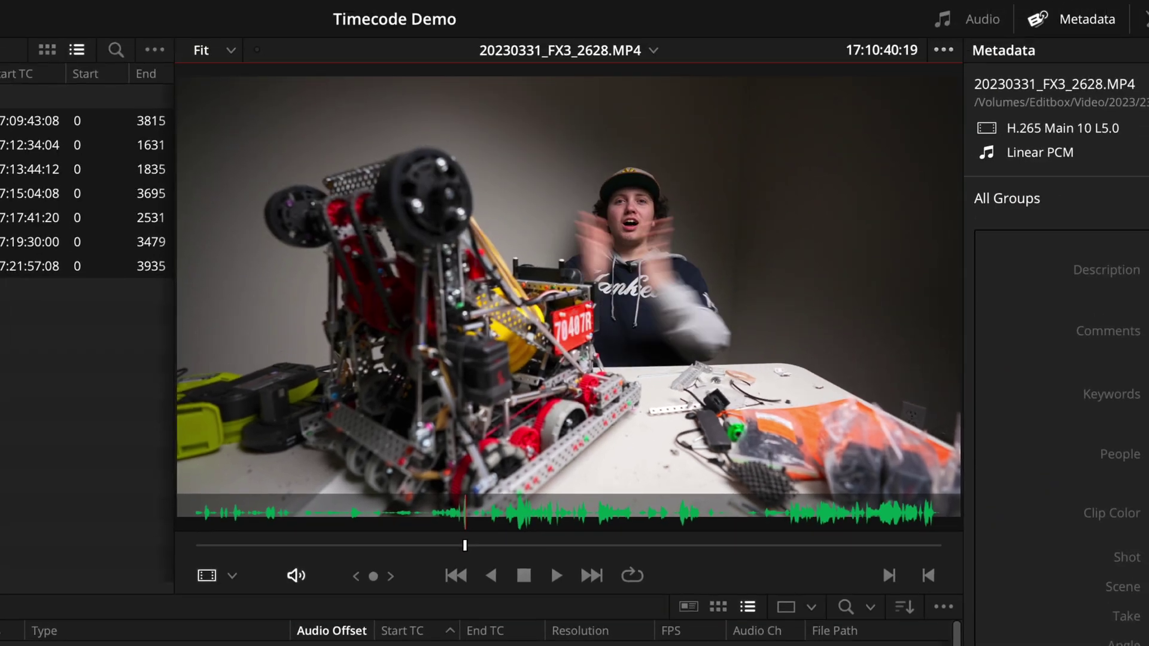
pyautogui.press('Right')
pyautogui.press('Right')
pyautogui.press('Left')
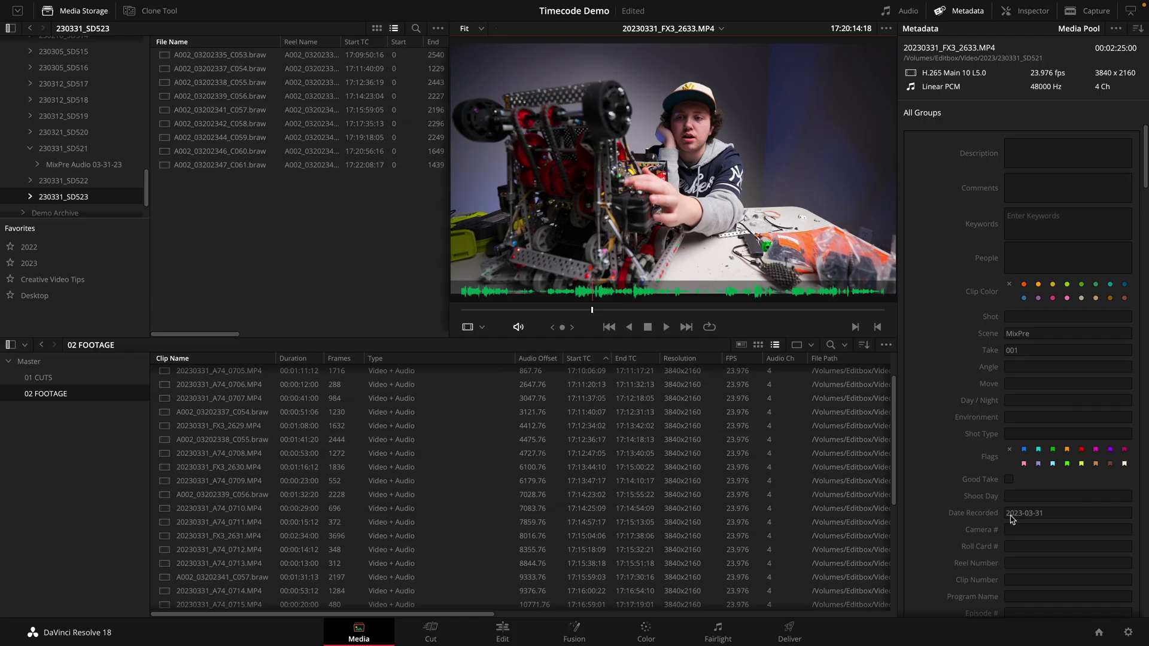
# - Set Project Settings proxy media to Half resolution, ProRes 422 Proxy format, and save
pyautogui.click(1119, 625)
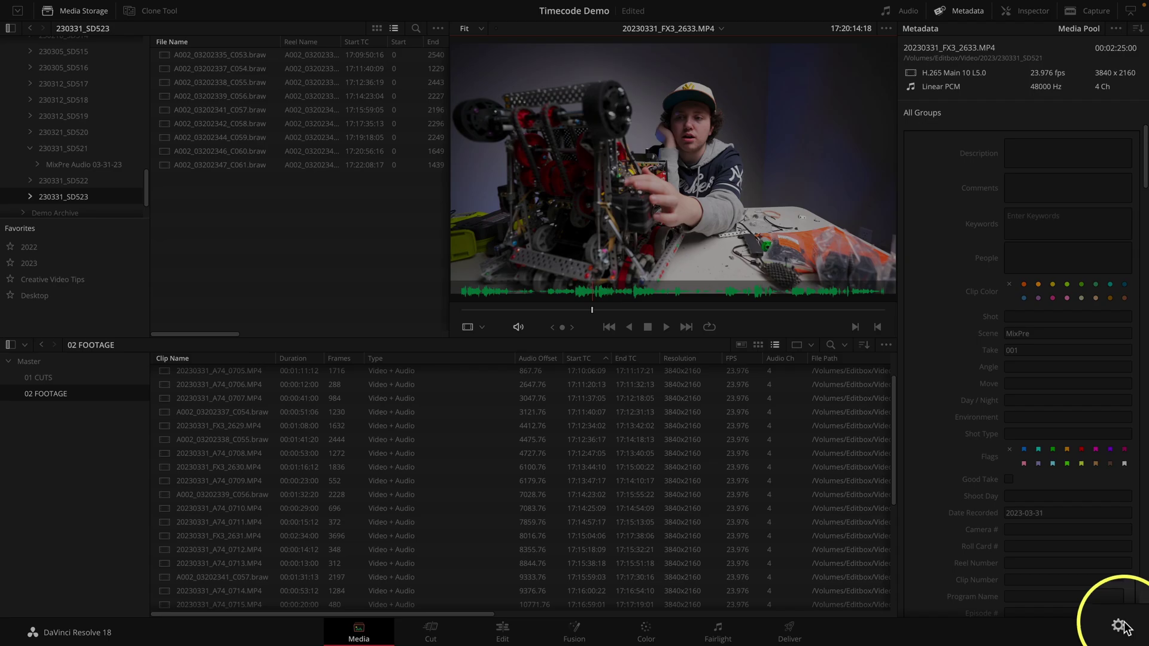
pyautogui.scroll(-5, 770, 261)
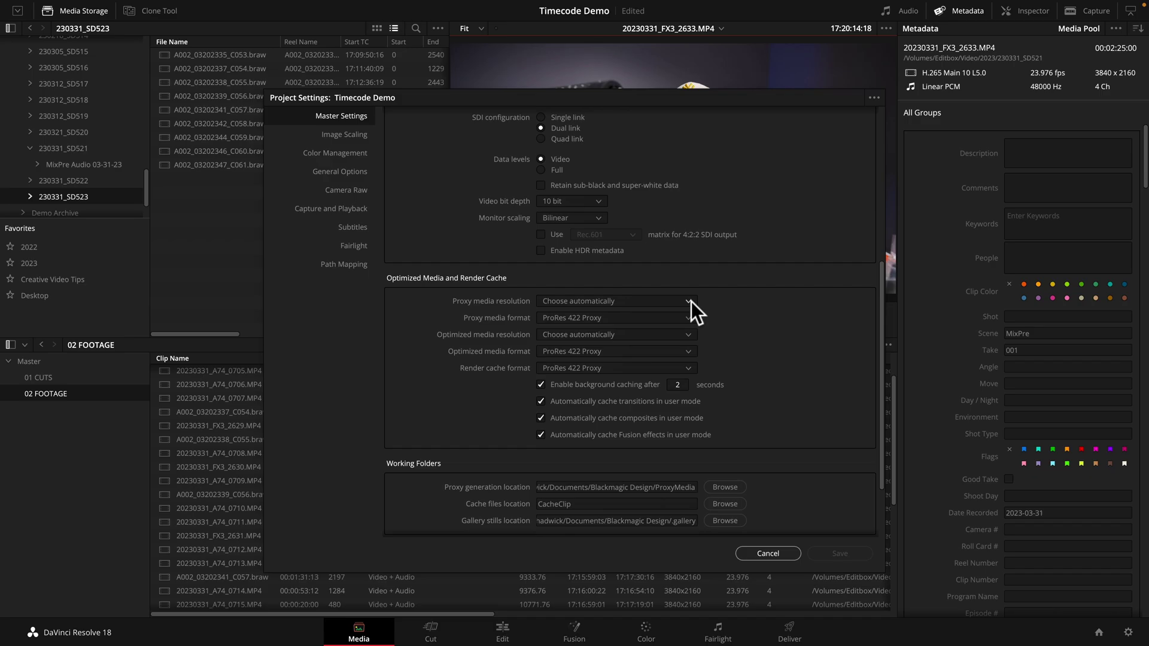
pyautogui.click(680, 302)
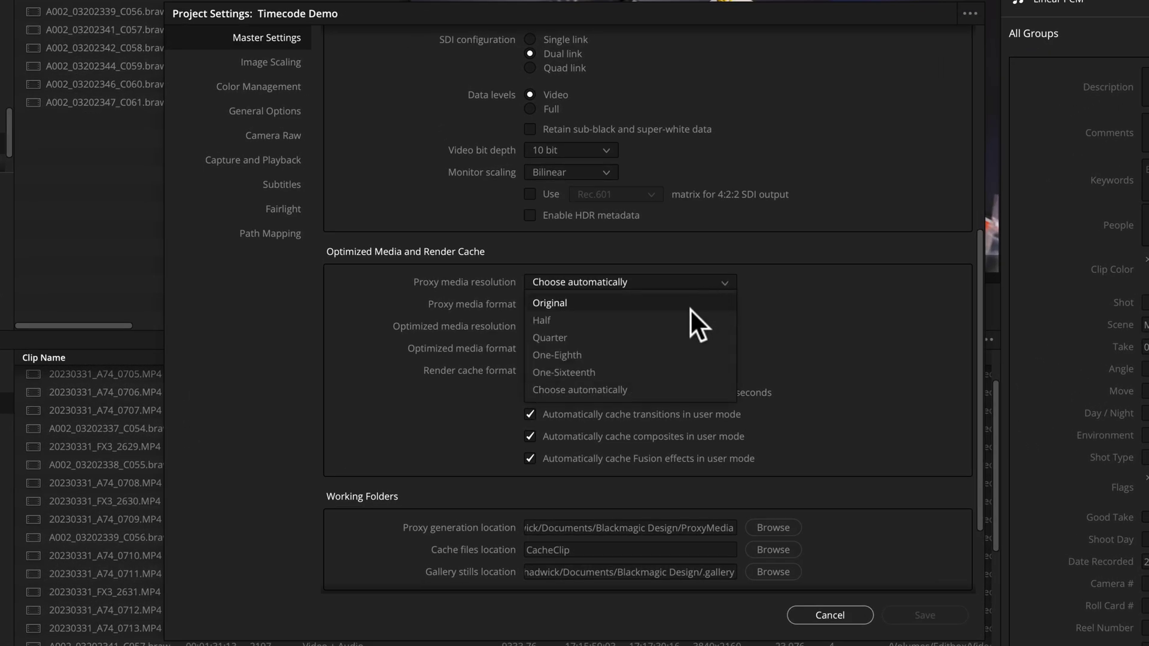
pyautogui.click(691, 320)
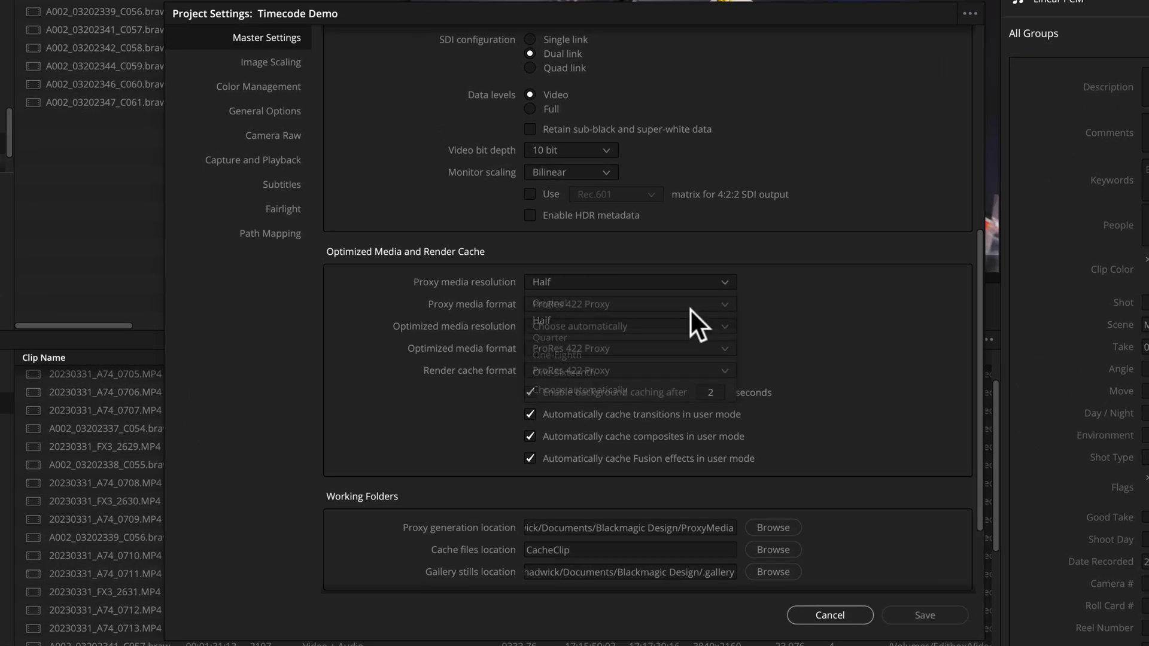
pyautogui.click(735, 304)
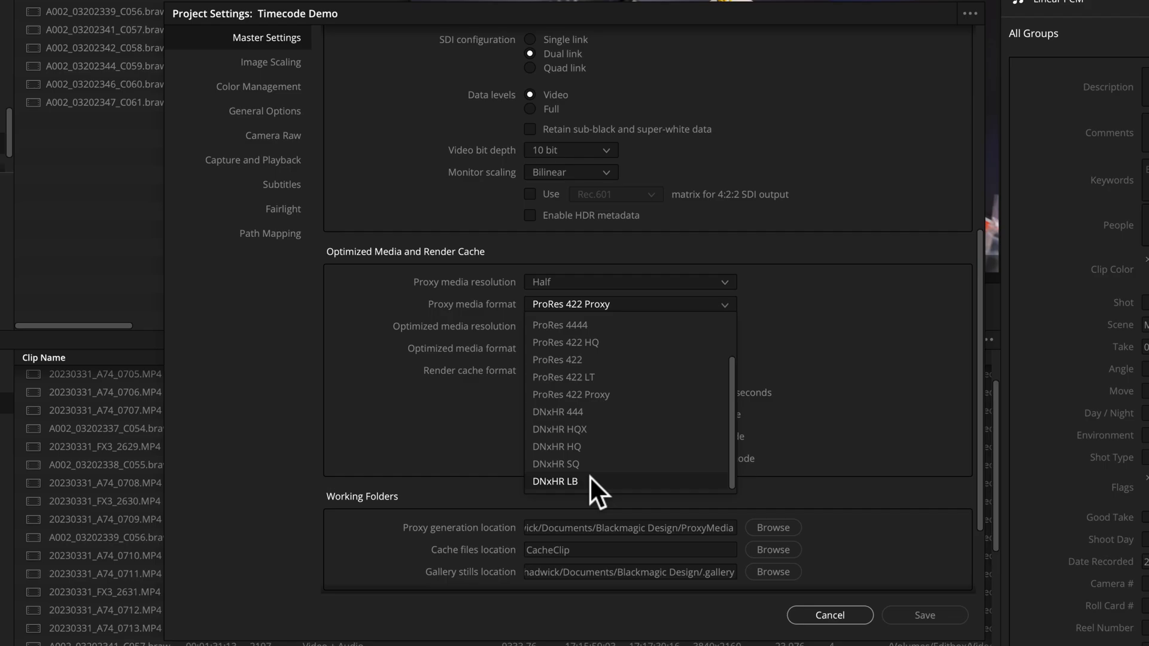
pyautogui.click(613, 394)
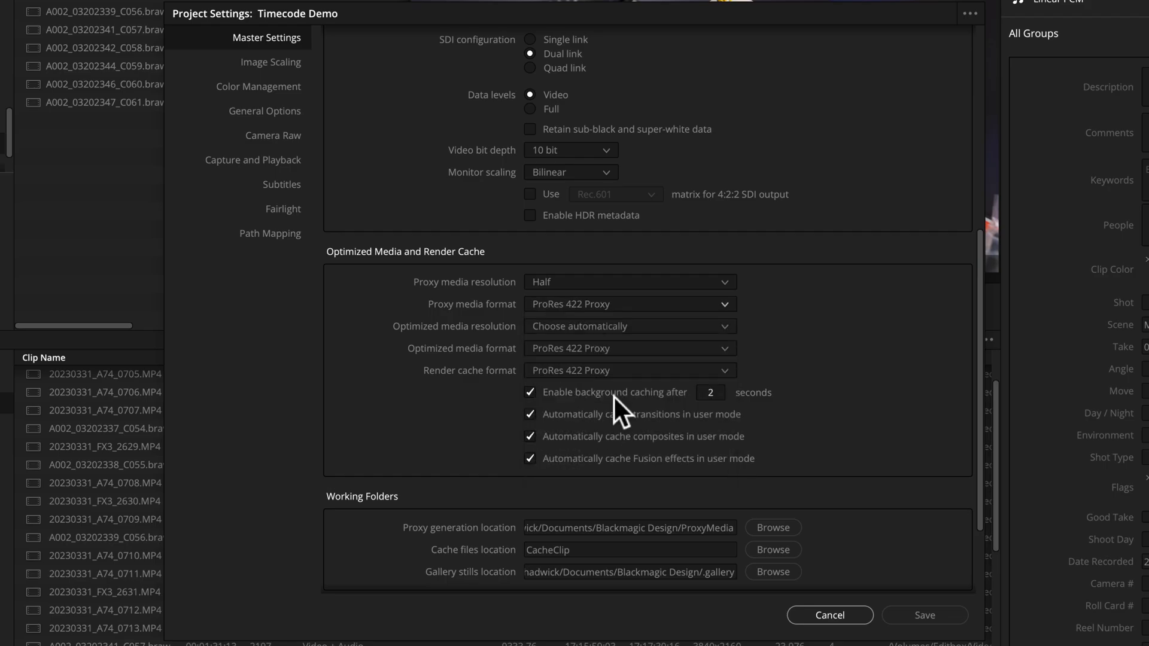
pyautogui.click(890, 615)
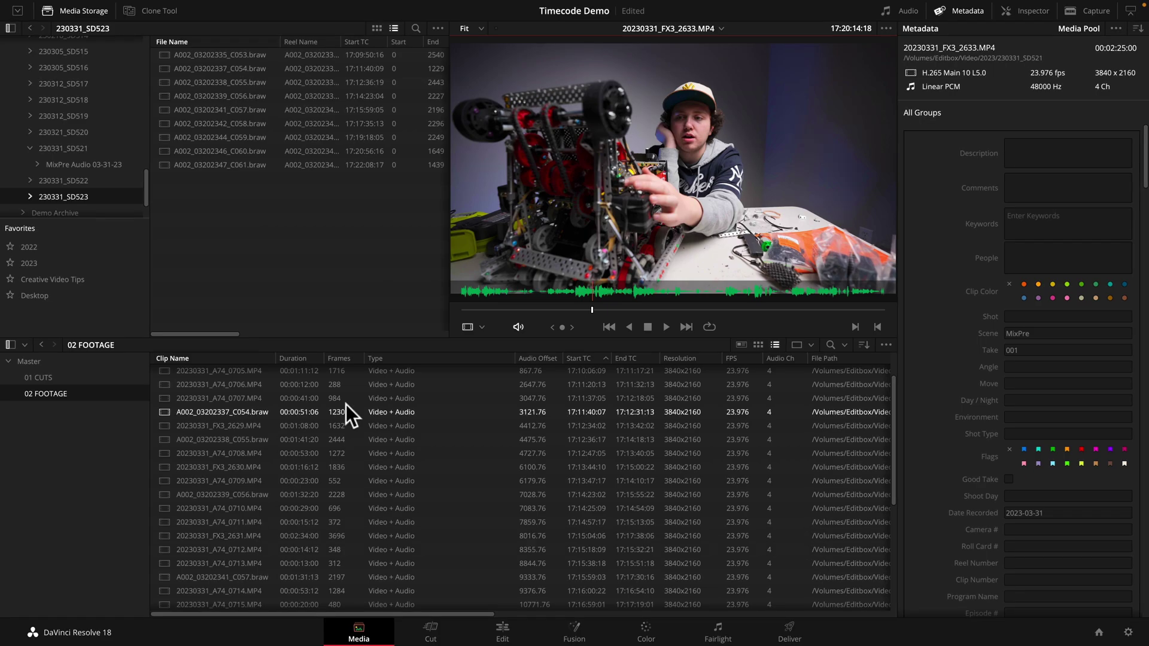
# - Select every clip in the 02 FOOTAGE bin and bring up its context menu
pyautogui.click(243, 400)
pyautogui.press('super+a')
pyautogui.rightClick(243, 401)
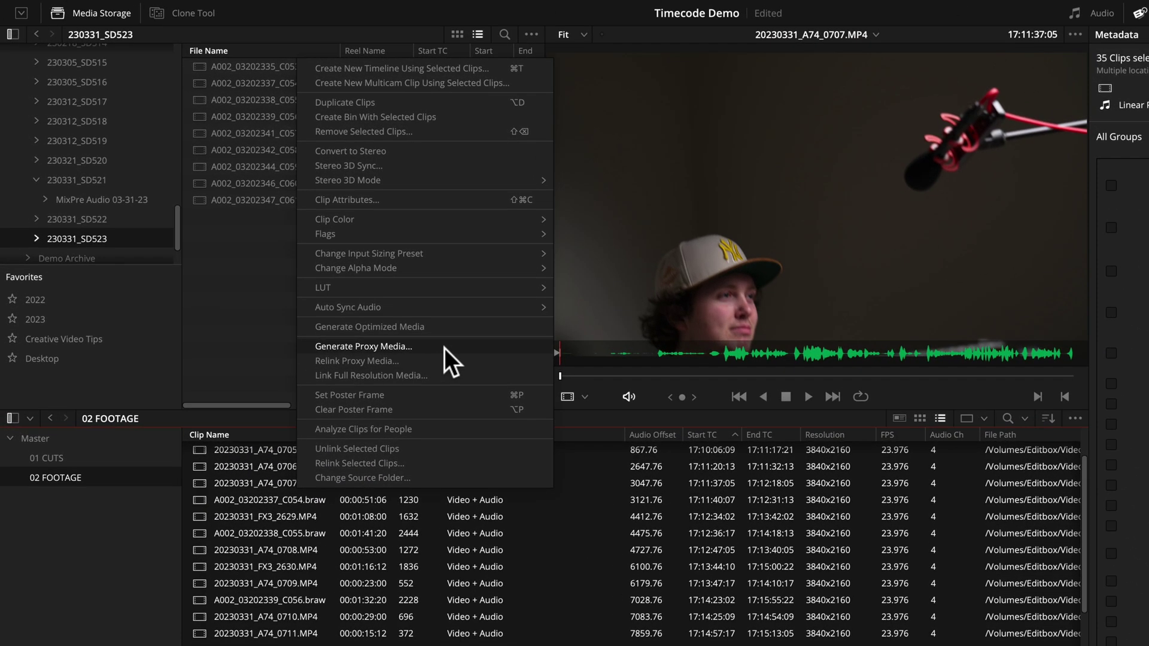
# - Run Generate Proxy Media with the ProxyMedia folder as the destination
pyautogui.click(444, 347)
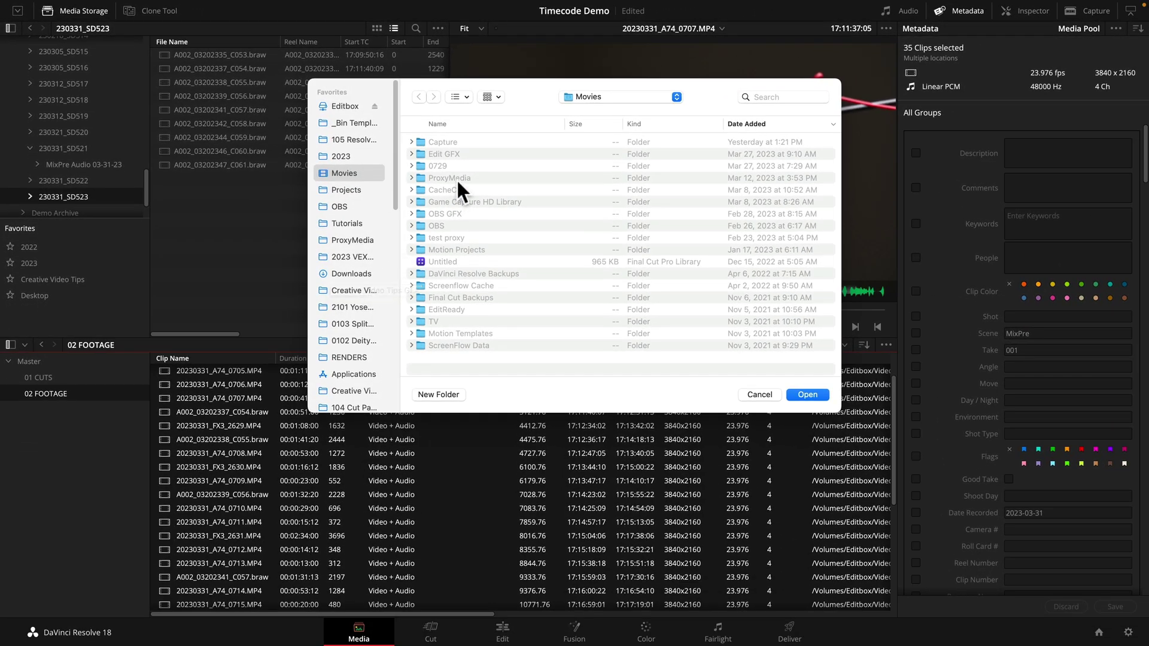
pyautogui.doubleClick(458, 179)
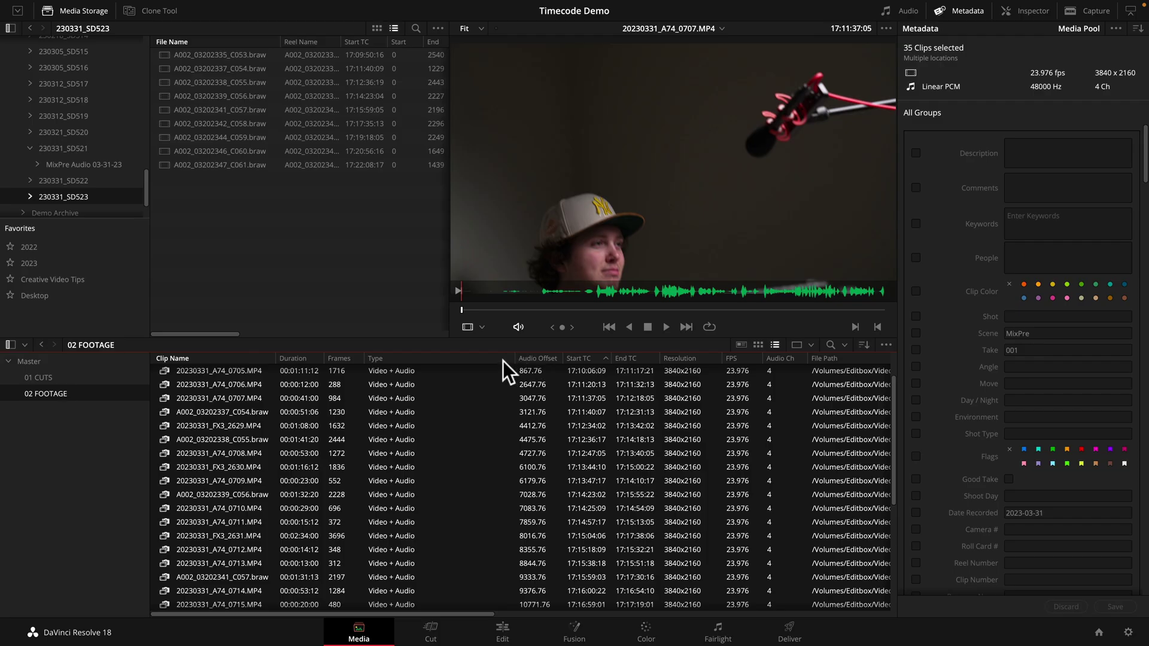
# - Show the Proxy column to confirm 1920x1080 proxies, and check that playback prefers proxies
pyautogui.rightClick(503, 359)
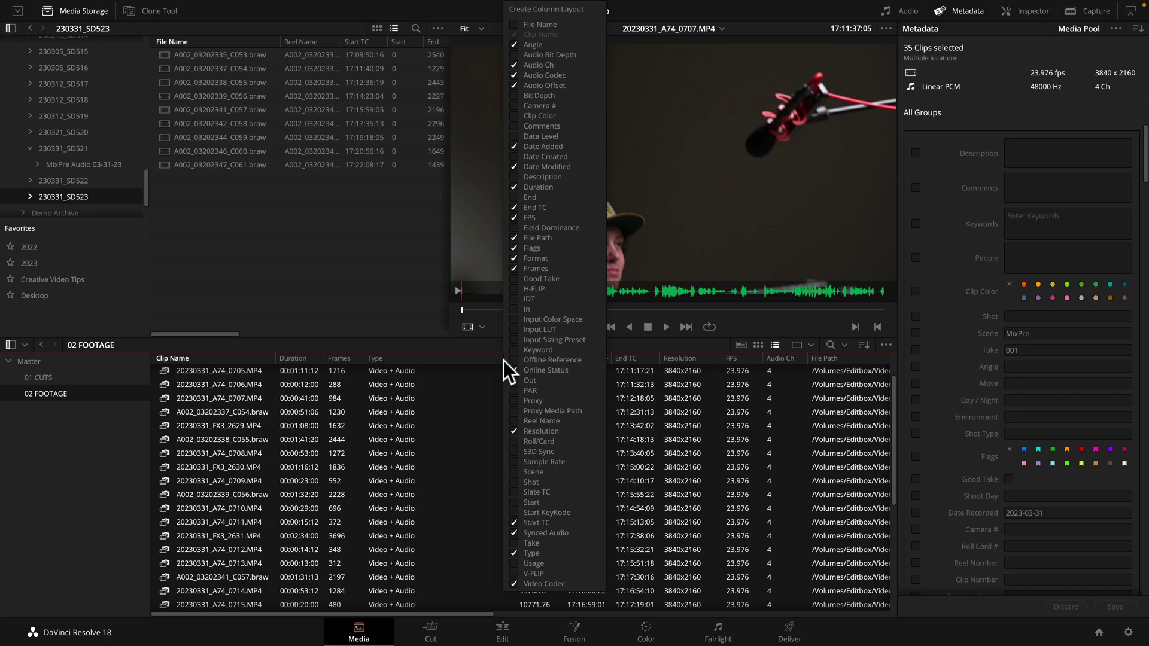
pyautogui.click(517, 399)
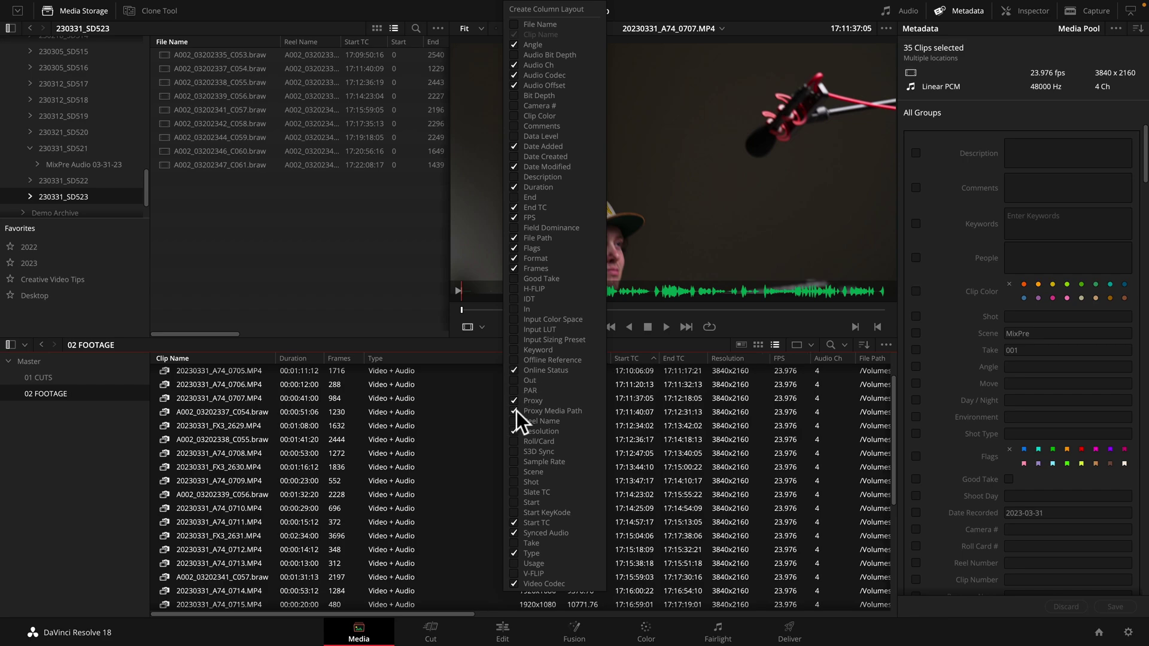
pyautogui.click(477, 360)
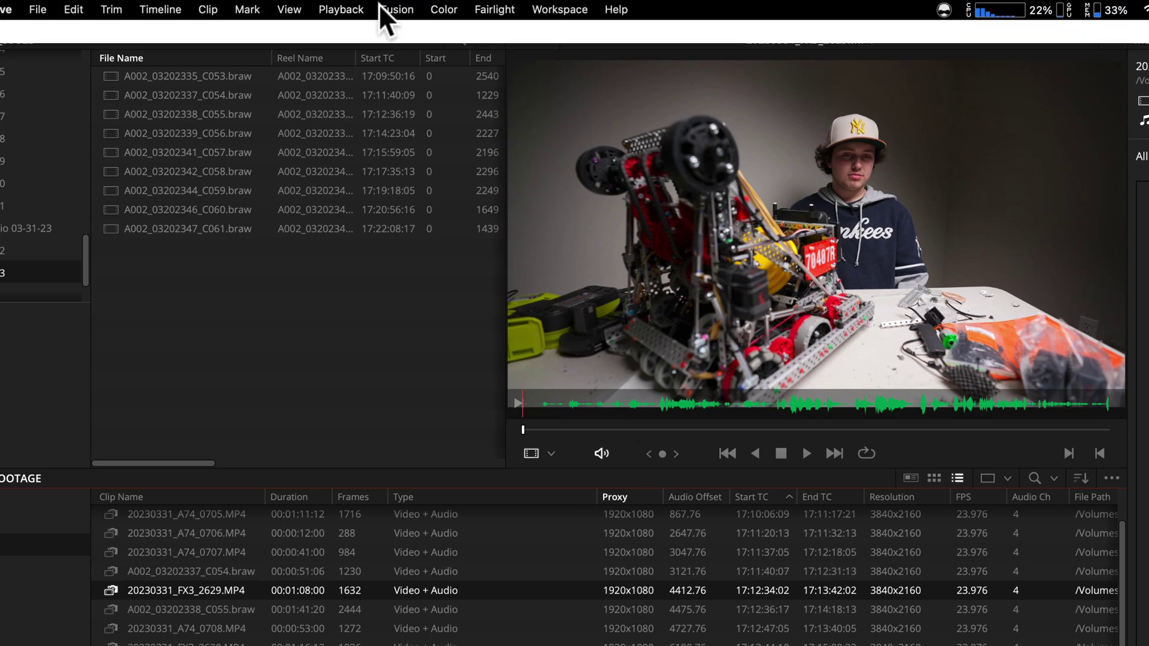
pyautogui.click(363, 8)
pyautogui.moveTo(366, 53)
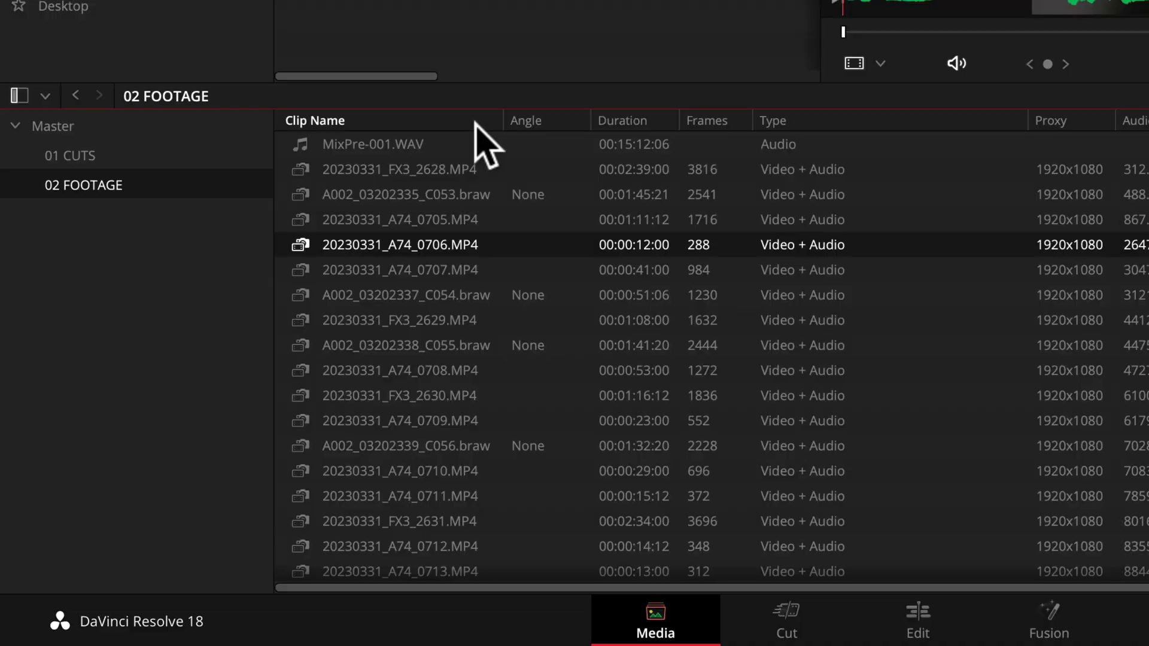
# - Sort the clip list by name and select the A74 clips 0705 through 0722
pyautogui.click(411, 117)
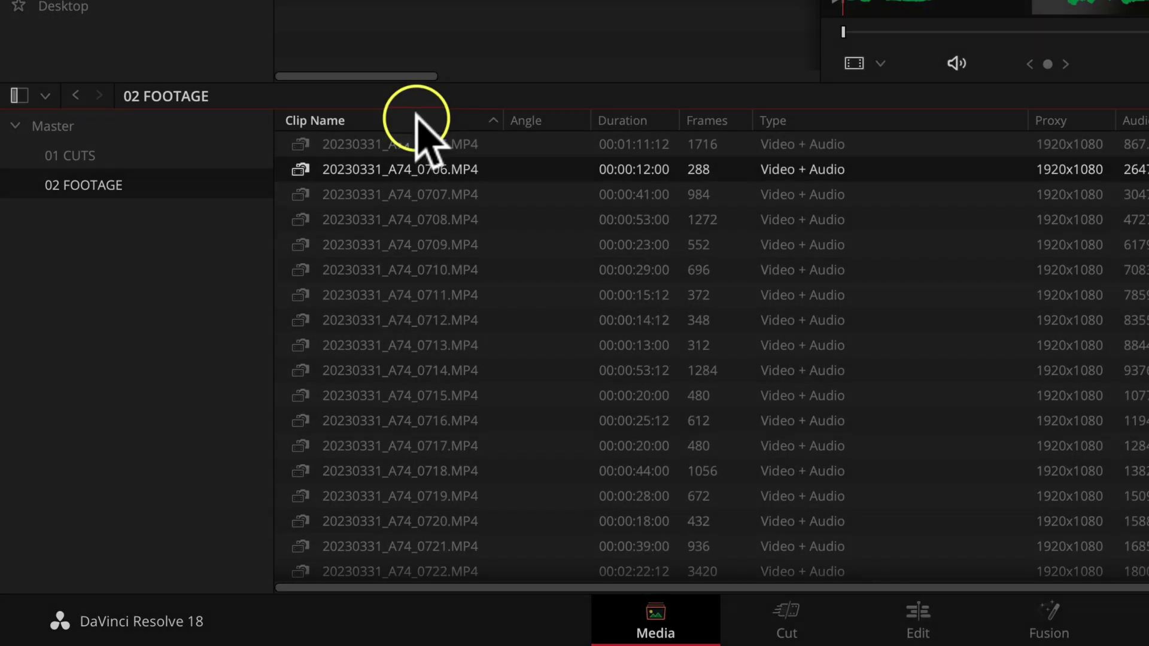
pyautogui.click(416, 141)
pyautogui.click(430, 322)
pyautogui.scroll(-5, 431, 323)
pyautogui.click(427, 414)
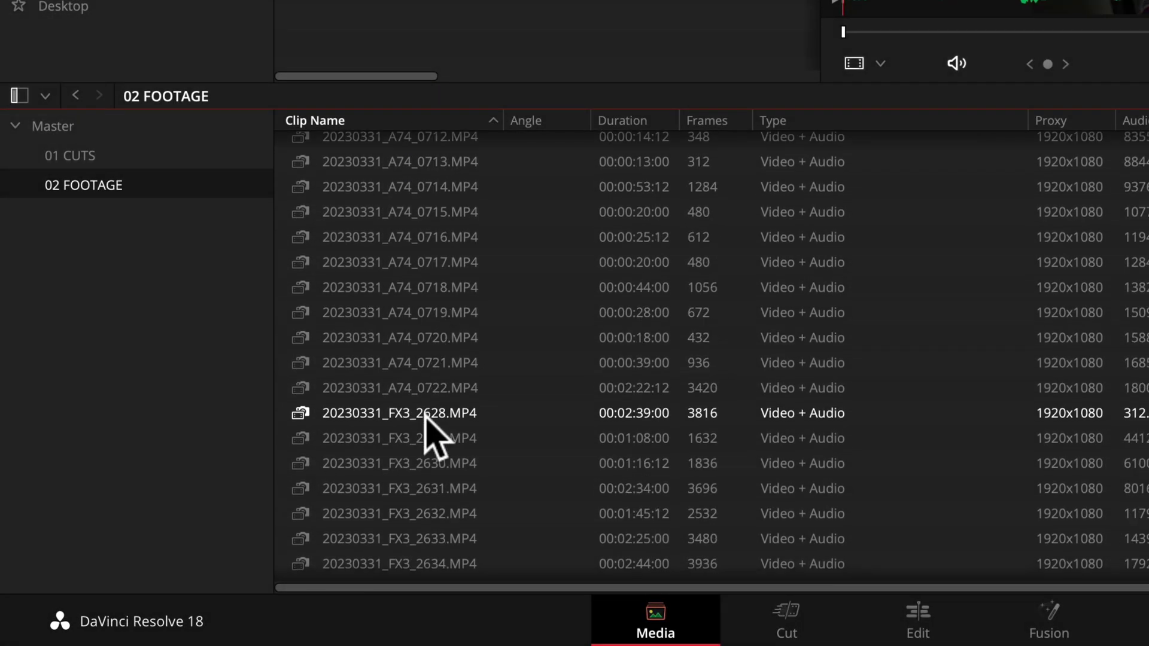
pyautogui.keyDown('shift'); pyautogui.click(433, 414); pyautogui.keyUp('shift')
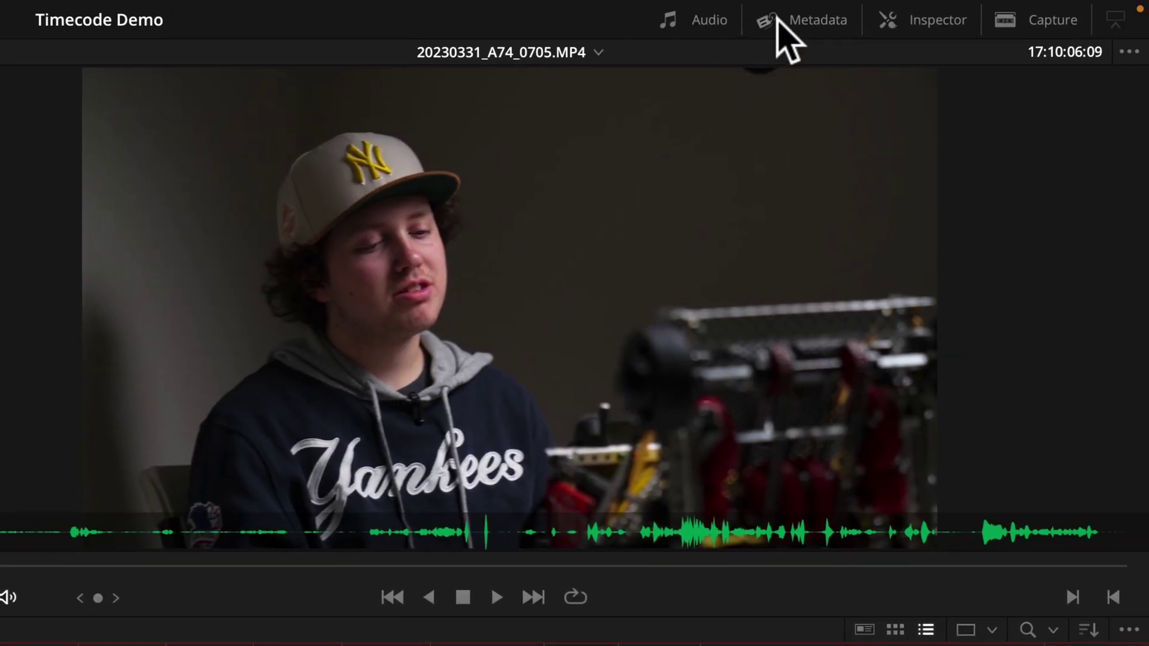
# - Show the Metadata panel with All Groups and set the A74 clips' Angle to 3
pyautogui.click(777, 19)
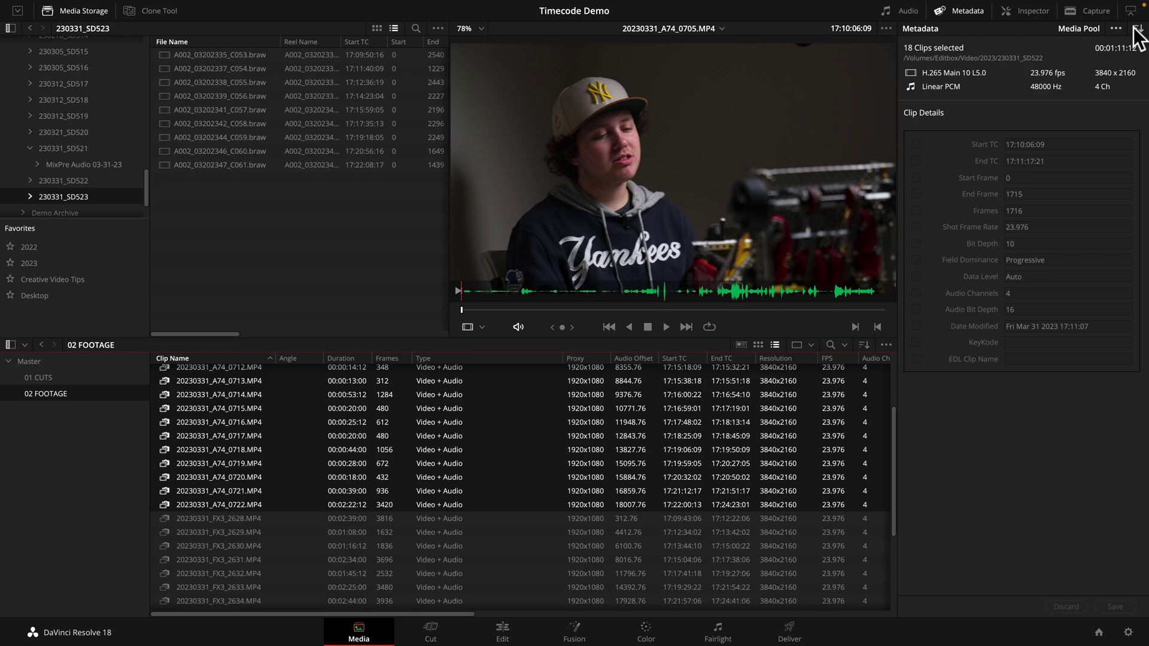
pyautogui.click(1137, 28)
pyautogui.click(1111, 41)
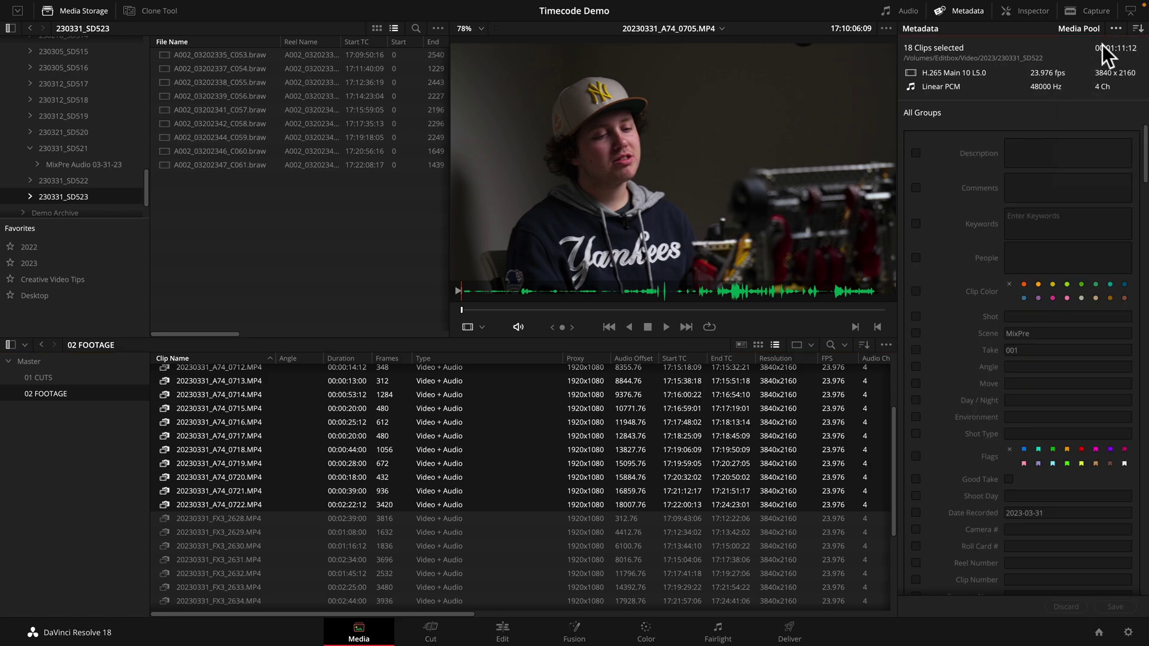
pyautogui.click(1017, 367)
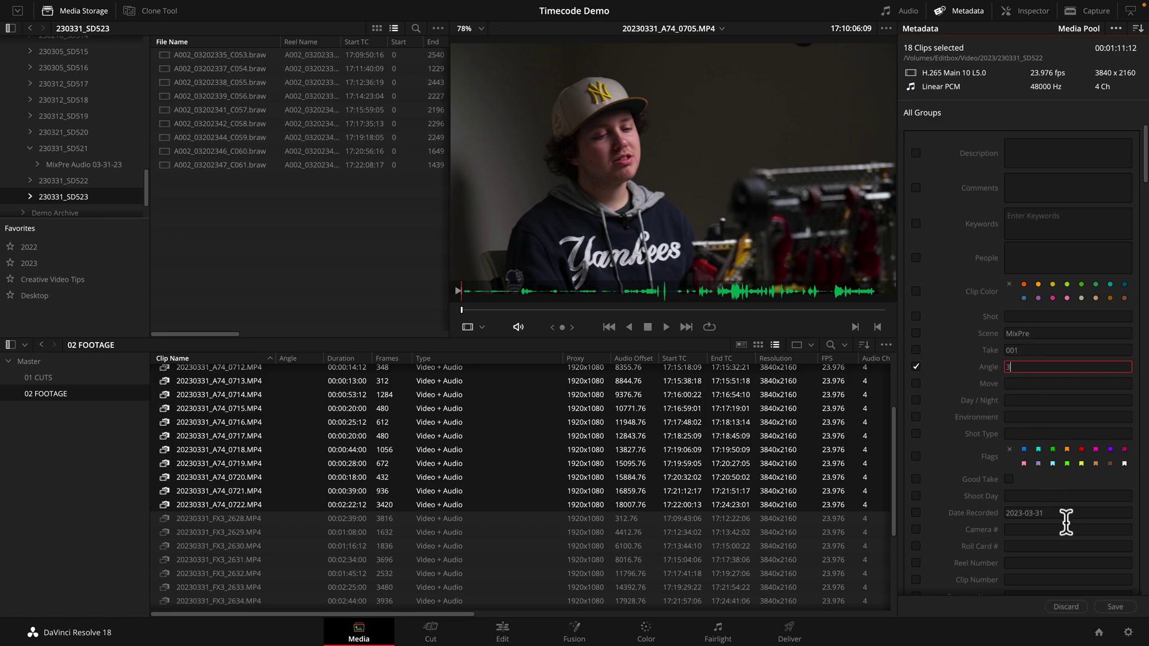
pyautogui.click(1105, 602)
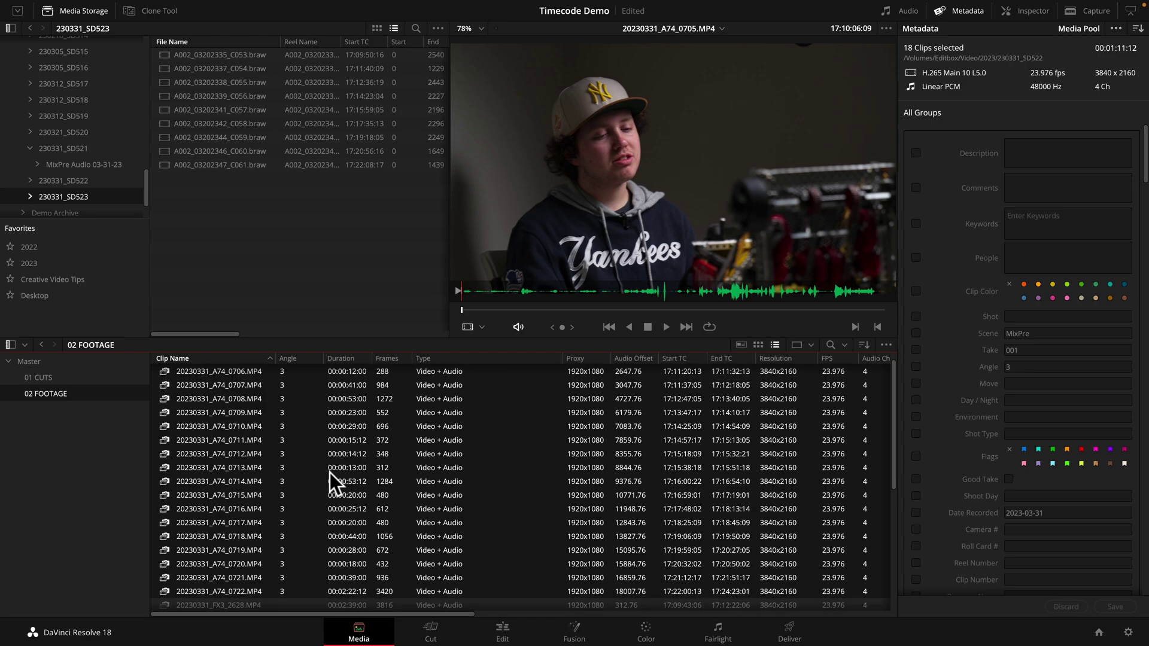
# - Select the FX3 clips and set their Angle to 1
pyautogui.scroll(-5, 326, 474)
pyautogui.click(260, 458)
pyautogui.keyDown('shift'); pyautogui.click(263, 543); pyautogui.keyUp('shift')
pyautogui.click(1011, 367)
pyautogui.write('1')
pyautogui.press('Return')
pyautogui.scroll(-3, 320, 541)
pyautogui.click(321, 477)
# - Set the Angle of the nine .braw clips to 2
pyautogui.keyDown('shift'); pyautogui.click(321, 587); pyautogui.keyUp('shift')
pyautogui.click(1018, 367)
pyautogui.write('2')
pyautogui.press('Return')
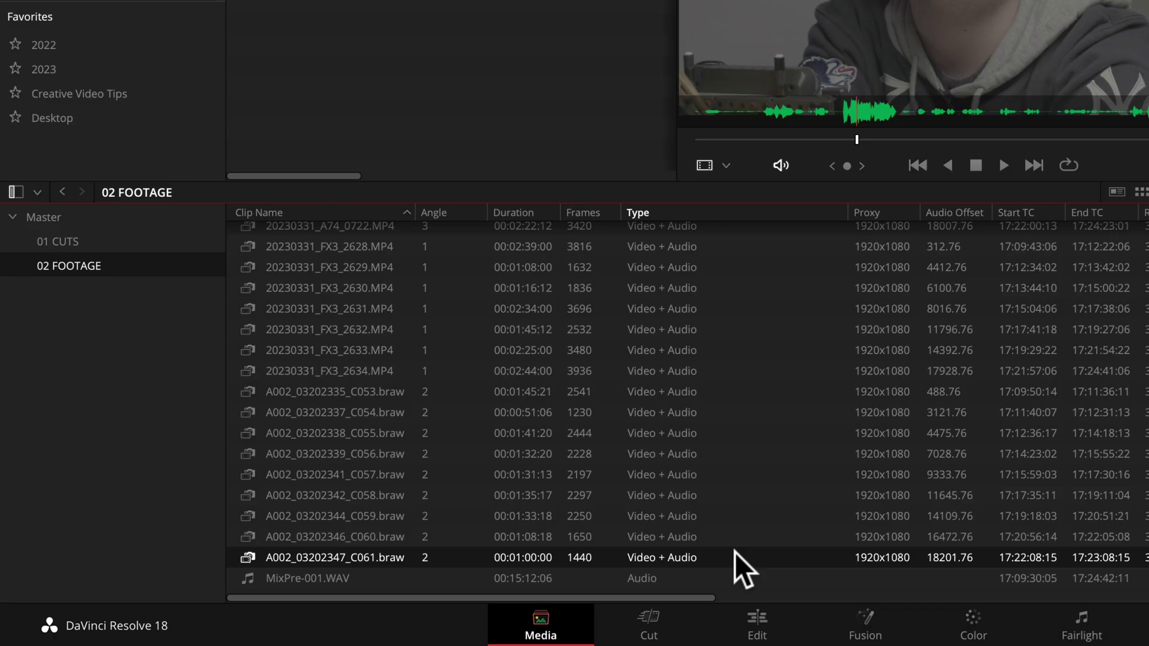
# - Select MixPre-001.WAV and edit its Angle field to 4
pyautogui.click(362, 575)
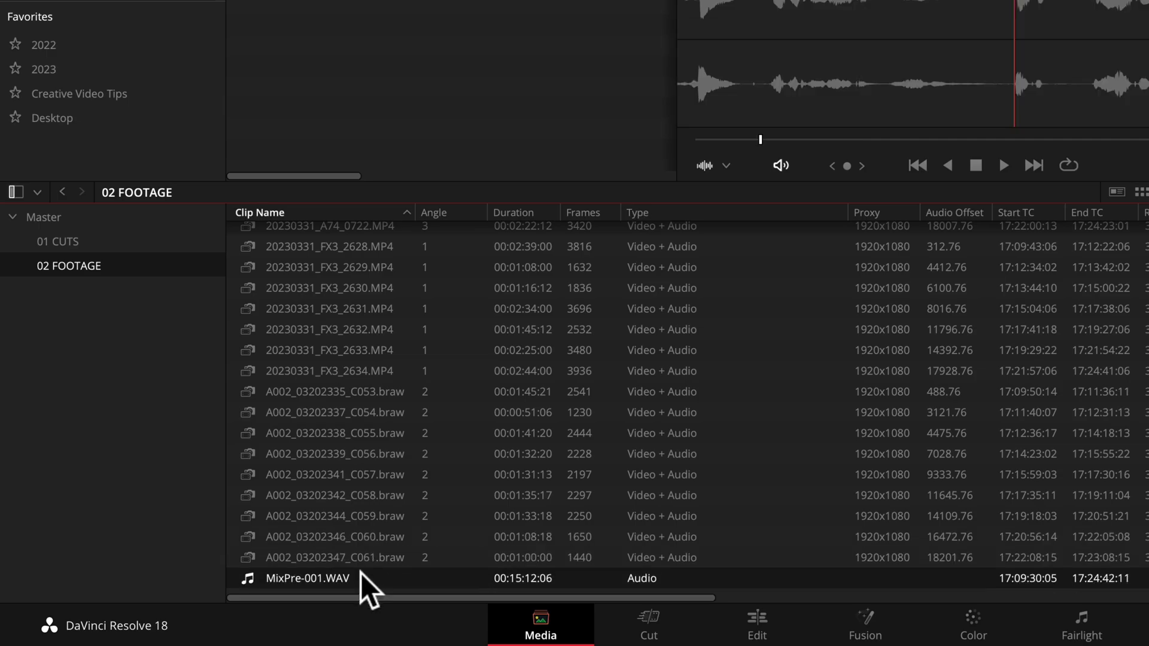
pyautogui.click(1036, 229)
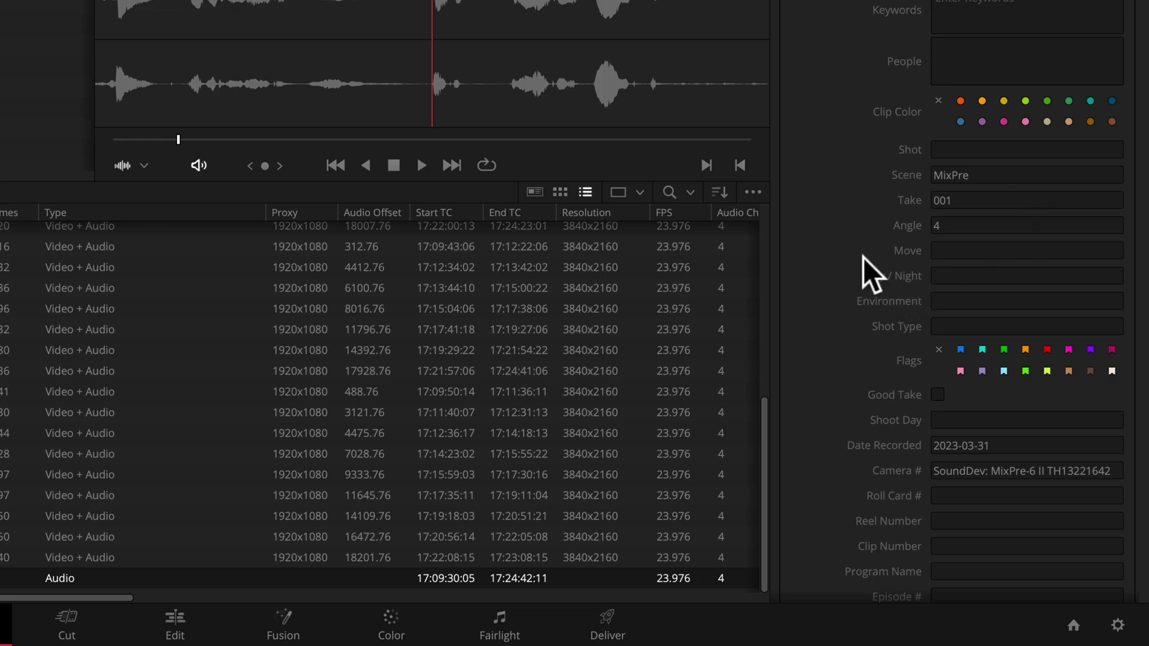
pyautogui.scroll(-20, 863, 258)
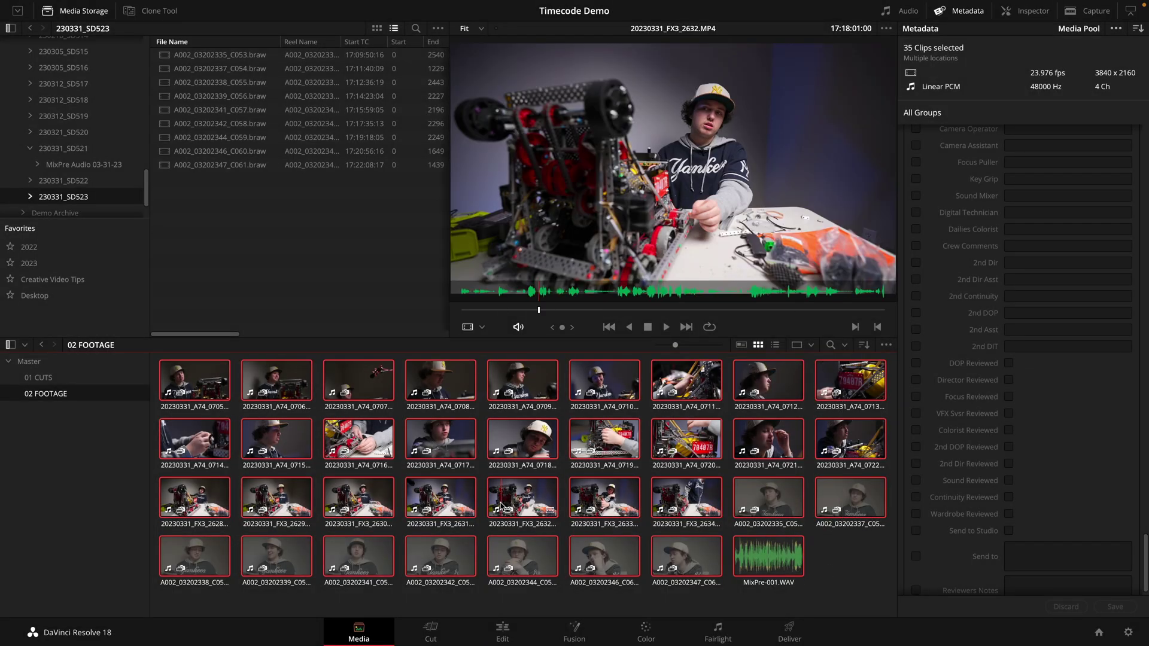
# - Start a new multicam clip synced by timecode, with angles named from Angle metadata
pyautogui.rightClick(501, 502)
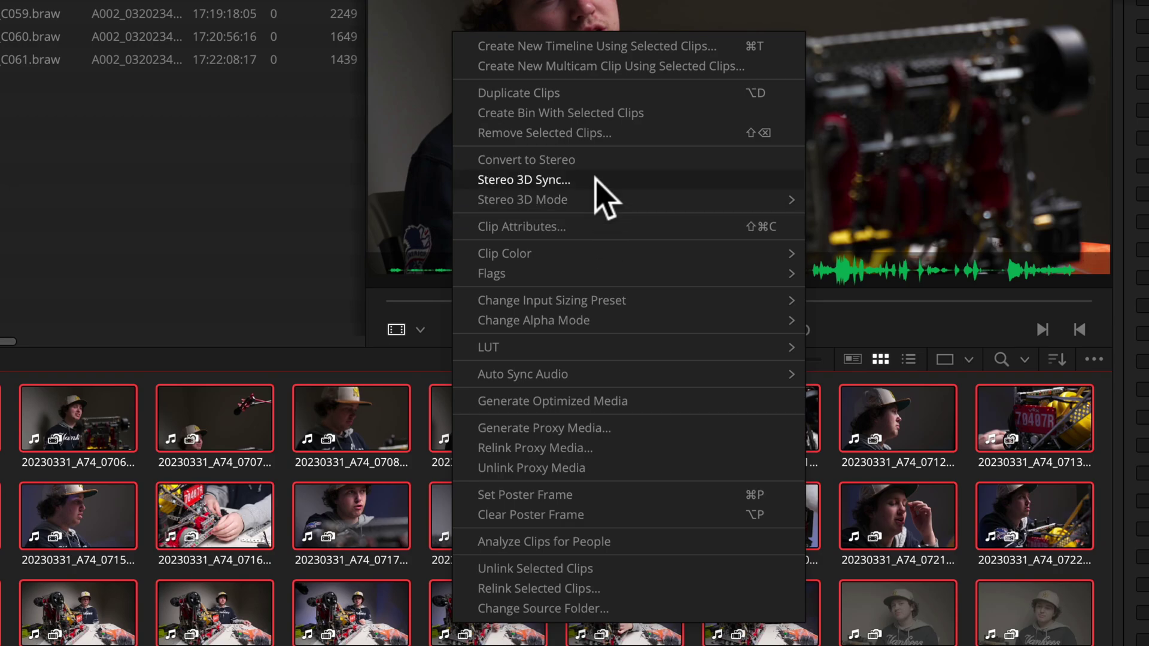
pyautogui.click(590, 67)
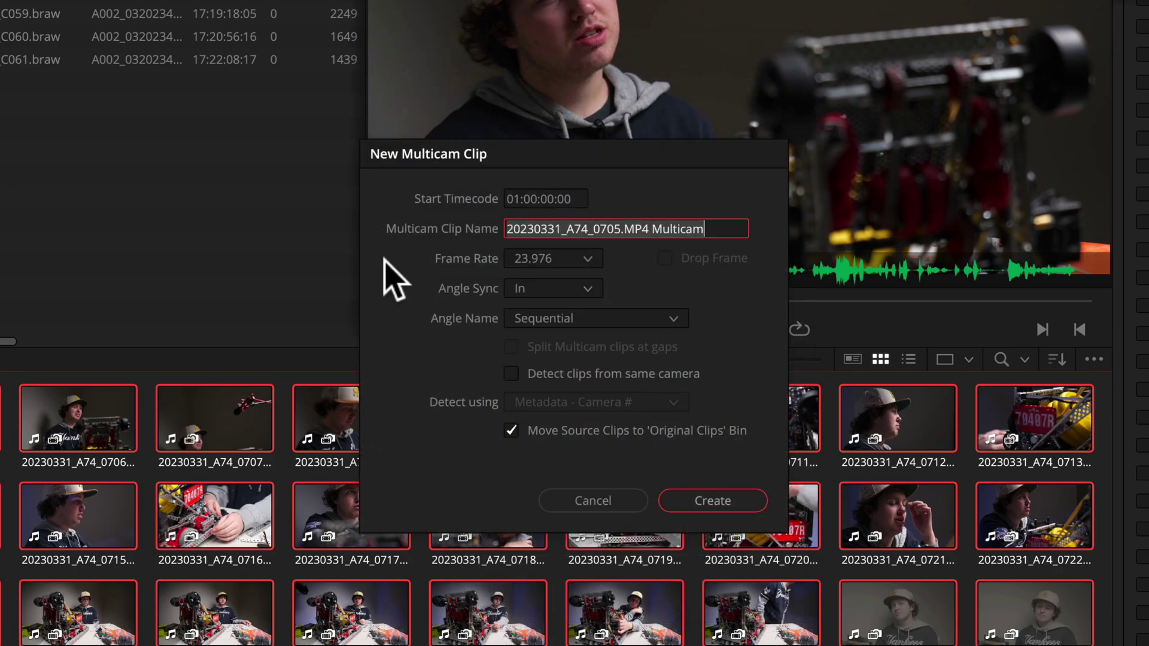
pyautogui.click(589, 289)
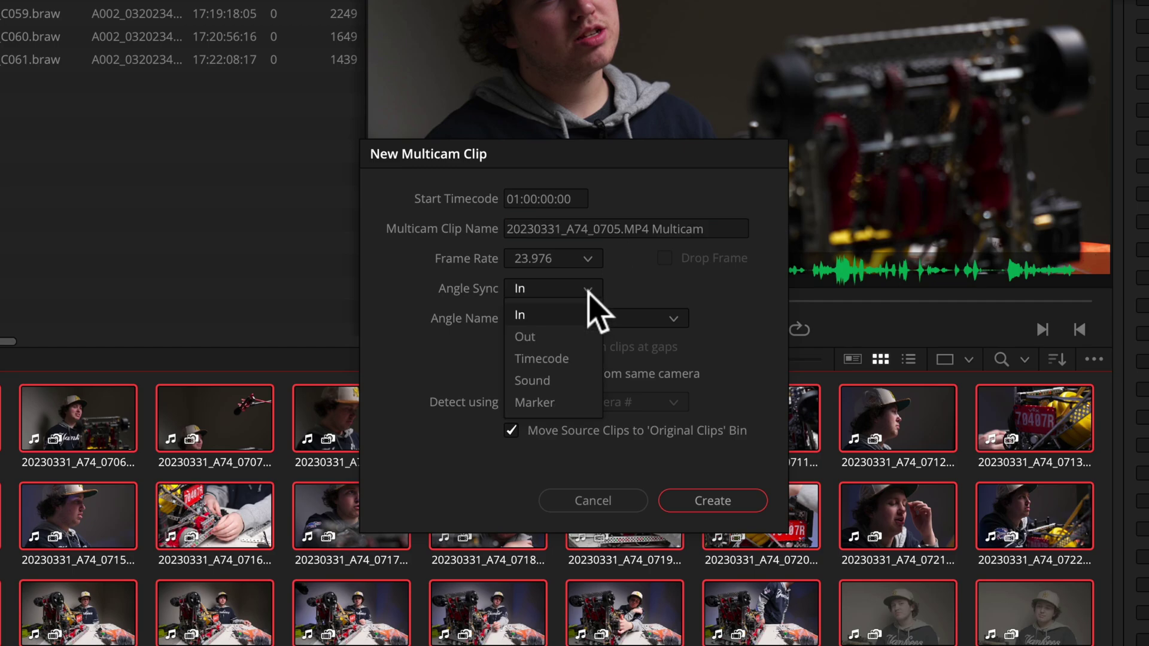
pyautogui.click(566, 356)
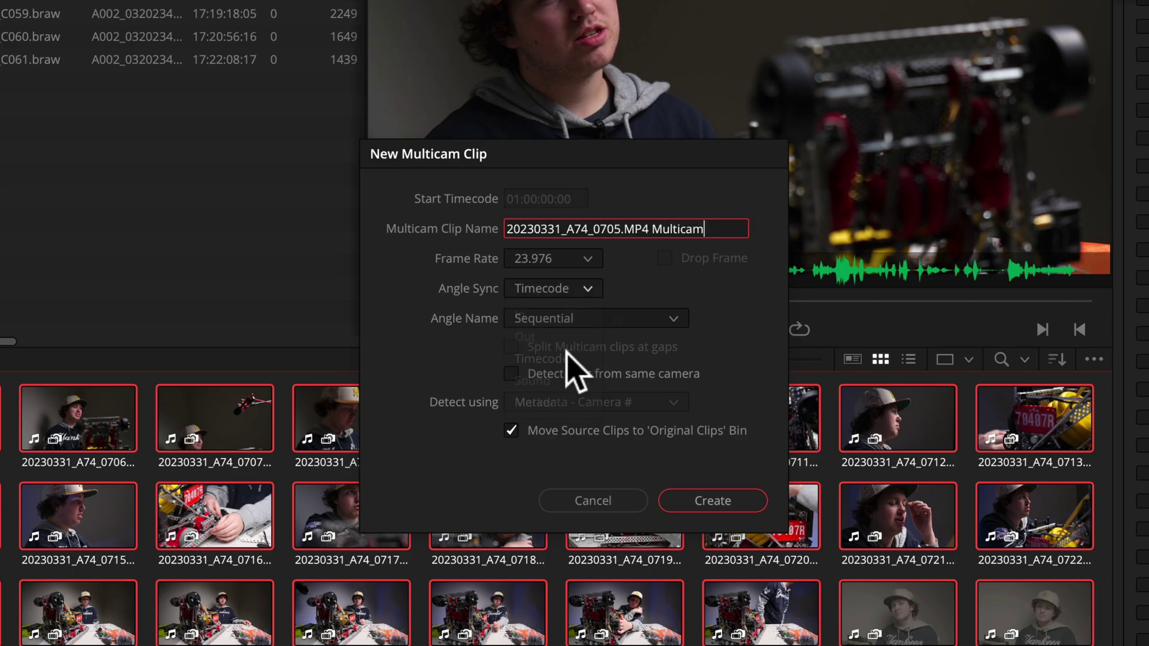
pyautogui.click(647, 320)
pyautogui.click(637, 367)
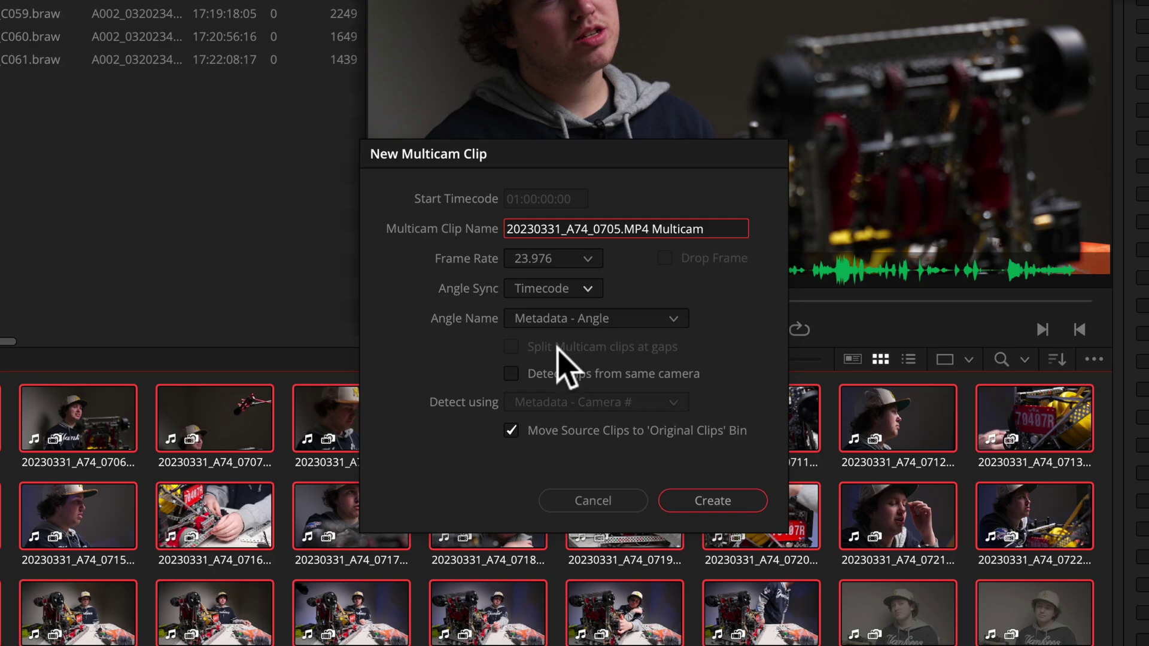
# - Detect same-camera clips by Angle metadata, keep source clips in place, and create the multicam clip
pyautogui.click(512, 372)
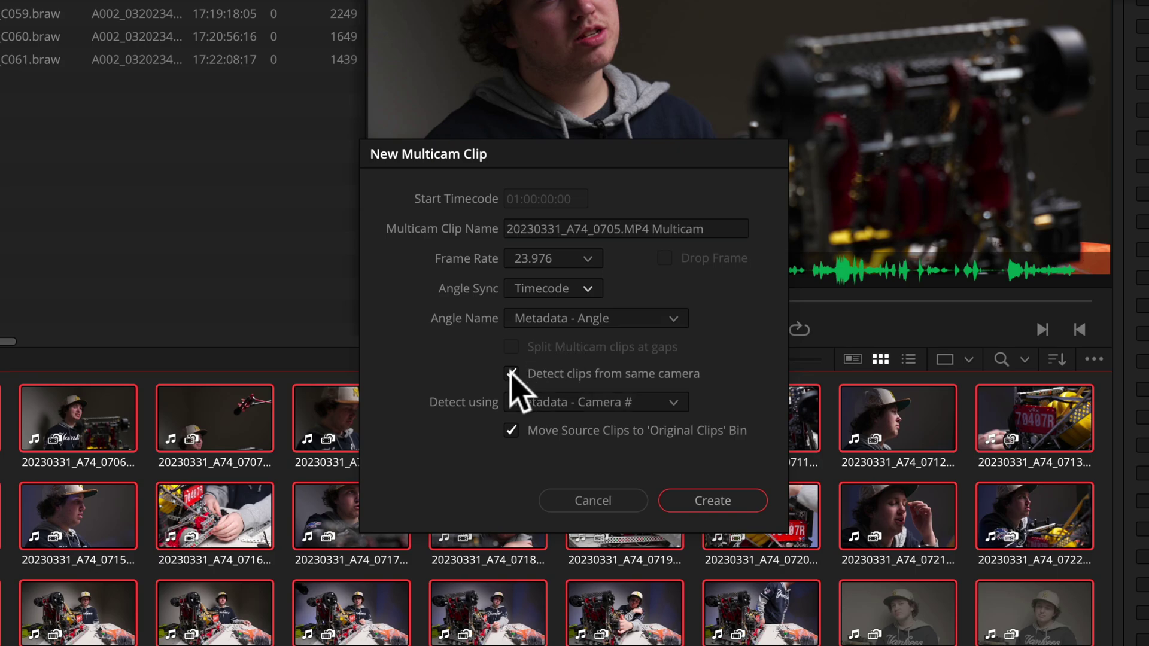
pyautogui.click(675, 403)
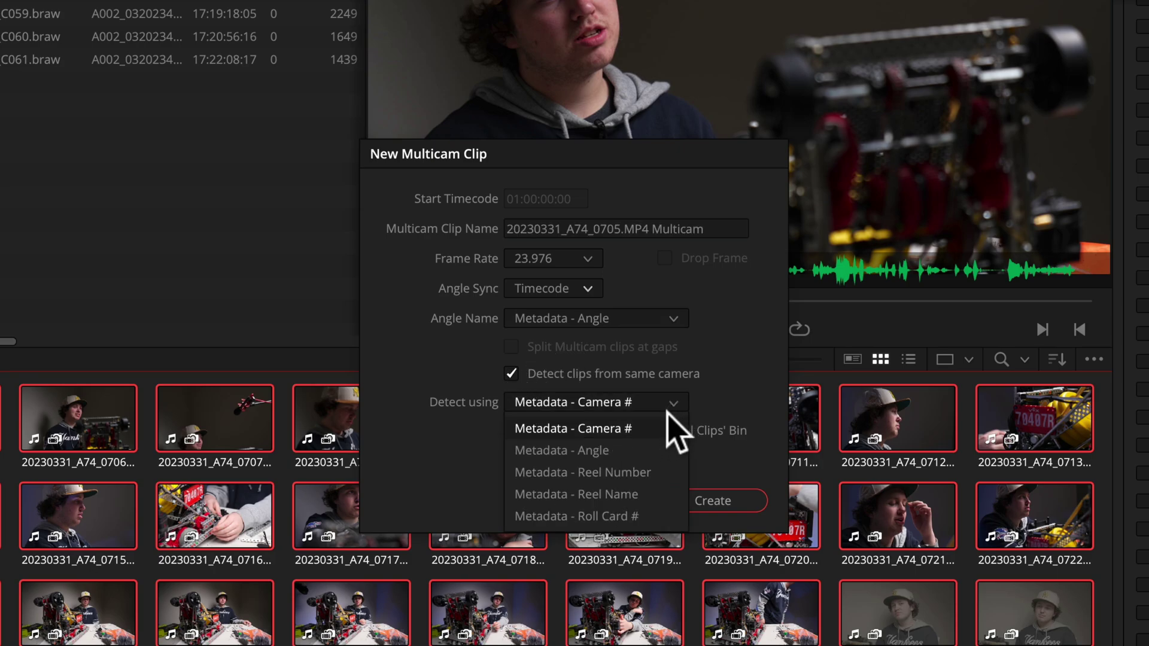
pyautogui.click(660, 450)
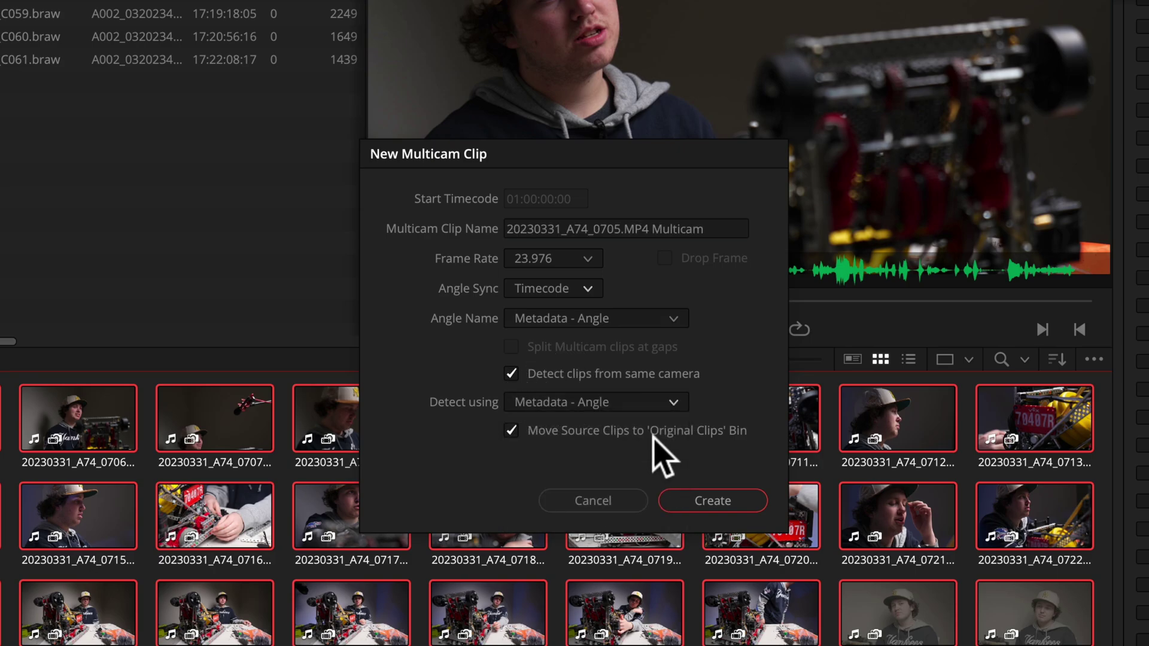
pyautogui.click(511, 431)
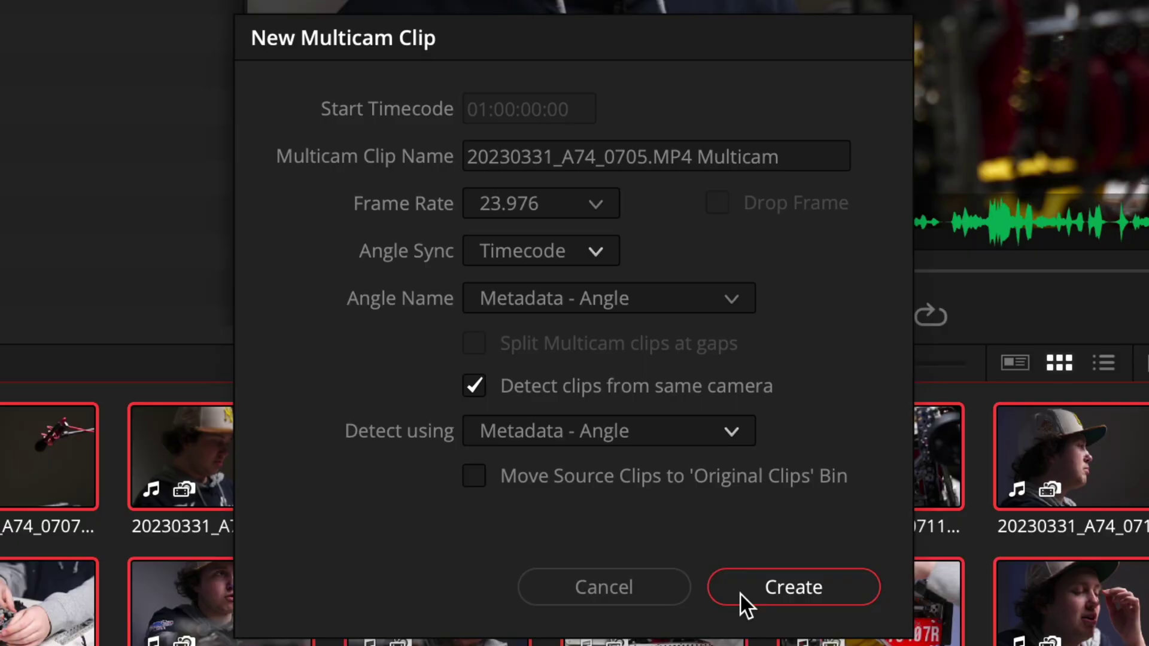
pyautogui.click(741, 596)
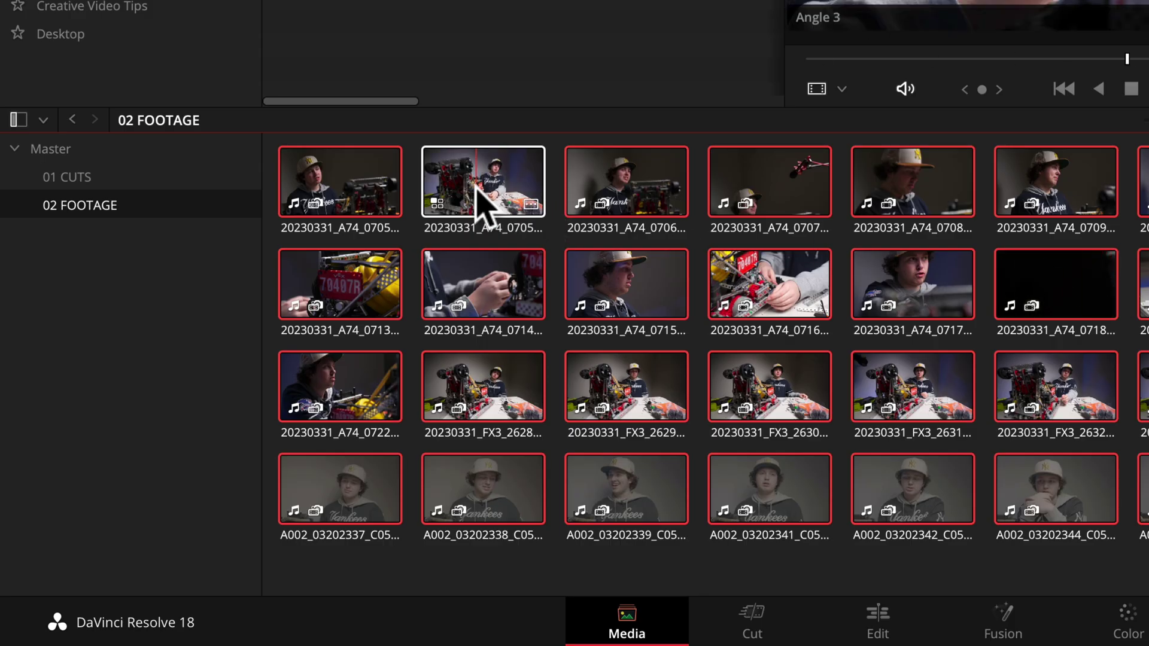
pyautogui.rightClick(479, 193)
# - Open the 20230331_A74_0705.MP4 Multicam clip in its own timeline
pyautogui.click(608, 233)
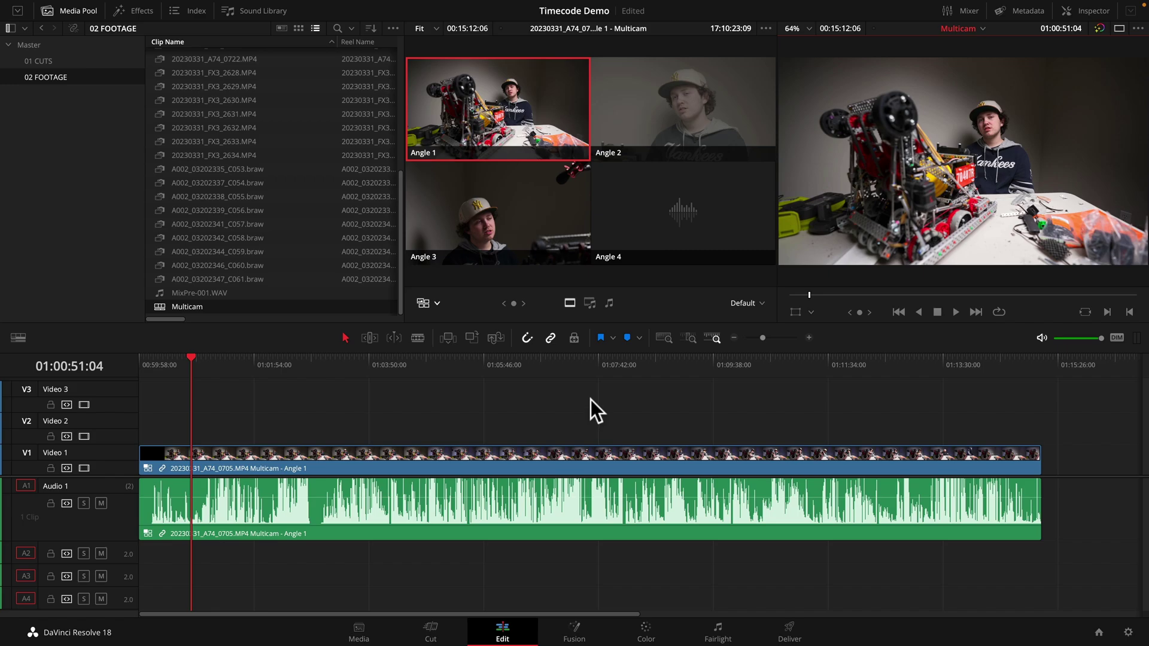
# - Switch only the multicam clip's audio to Angle 4 and return the playhead to the start
pyautogui.click(609, 304)
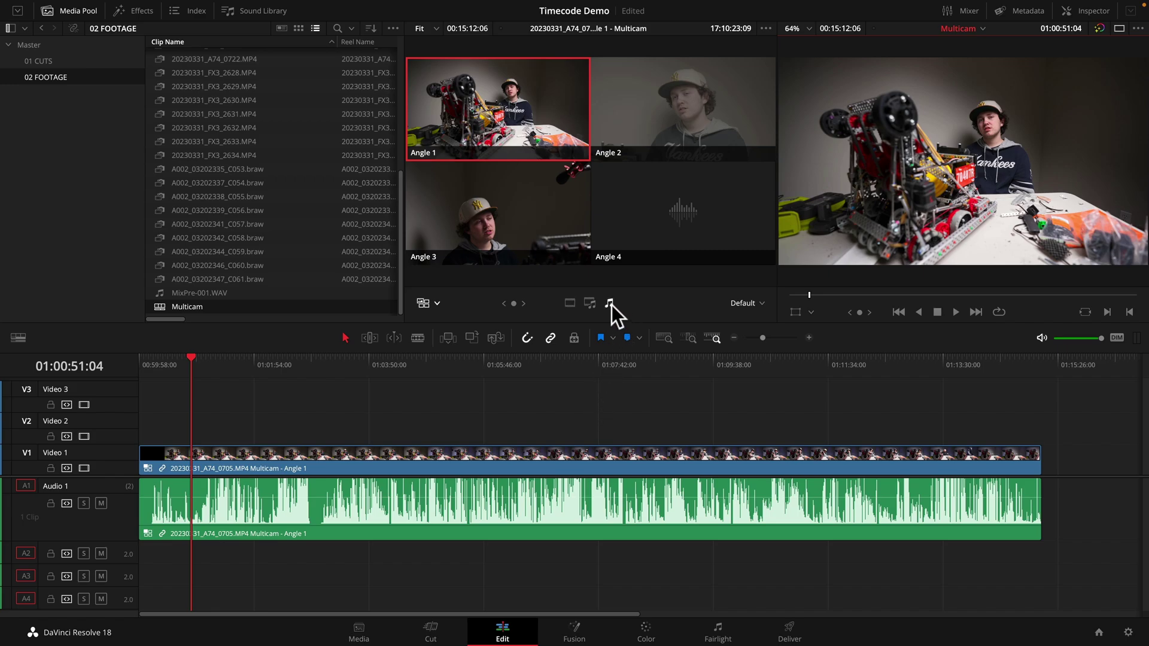
pyautogui.press('alt')
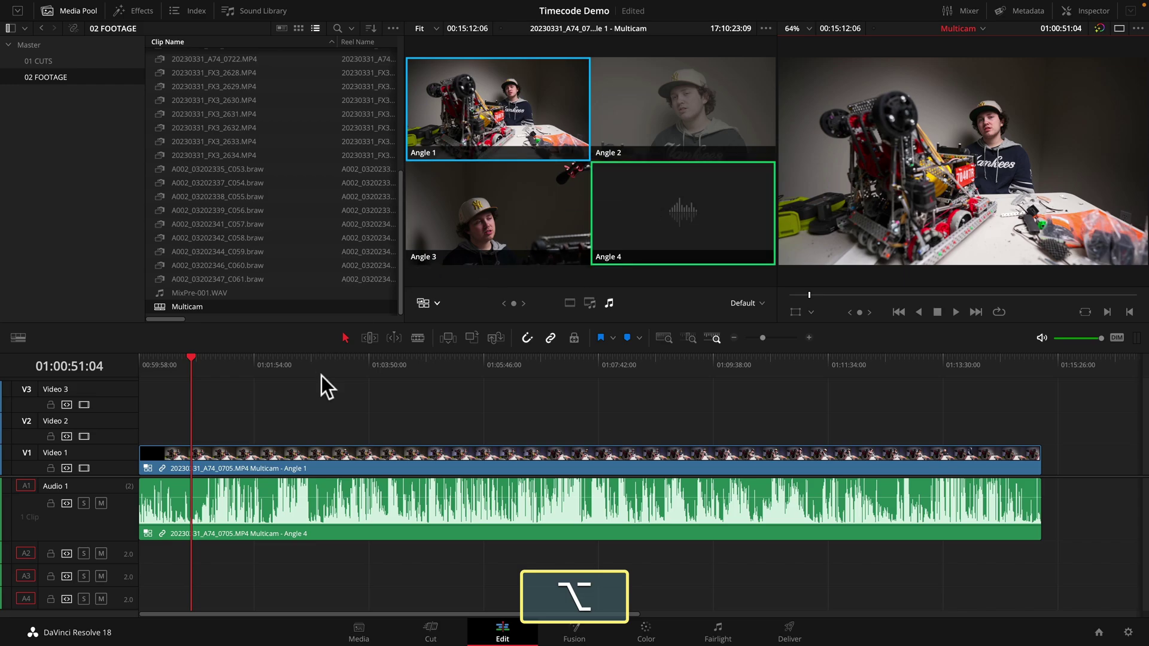
pyautogui.press('Home')
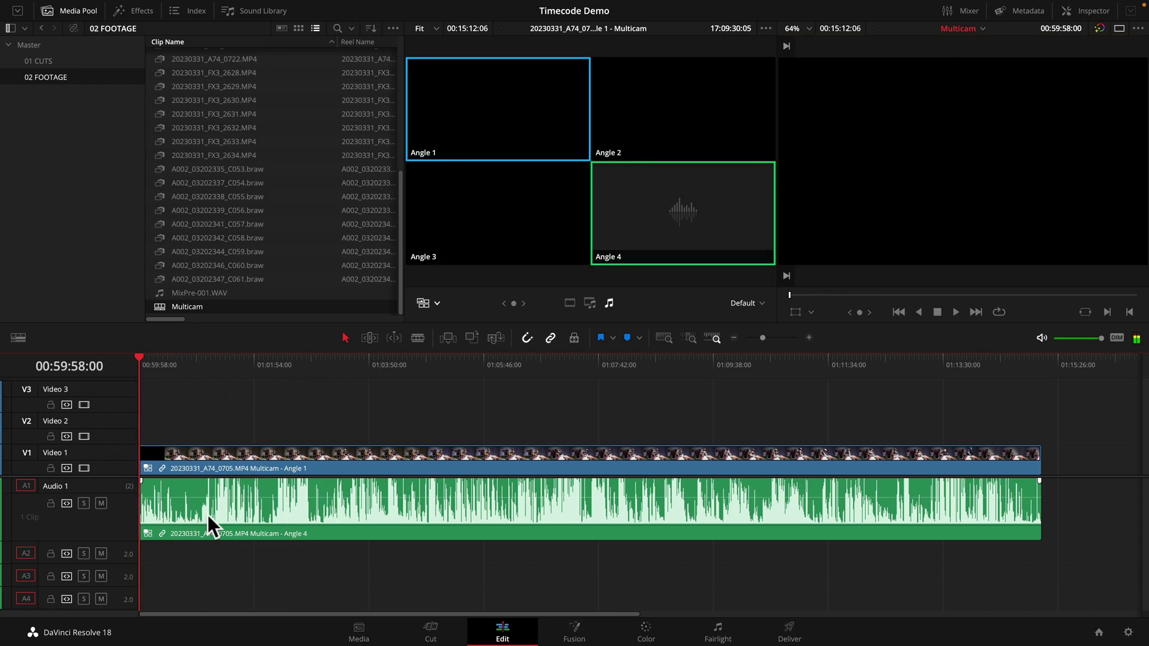
# - Load the audio clip's MixPre-001.WAV source into the source viewer with Match Frame
pyautogui.keyDown('alt'); pyautogui.click(204, 516); pyautogui.keyUp('alt')
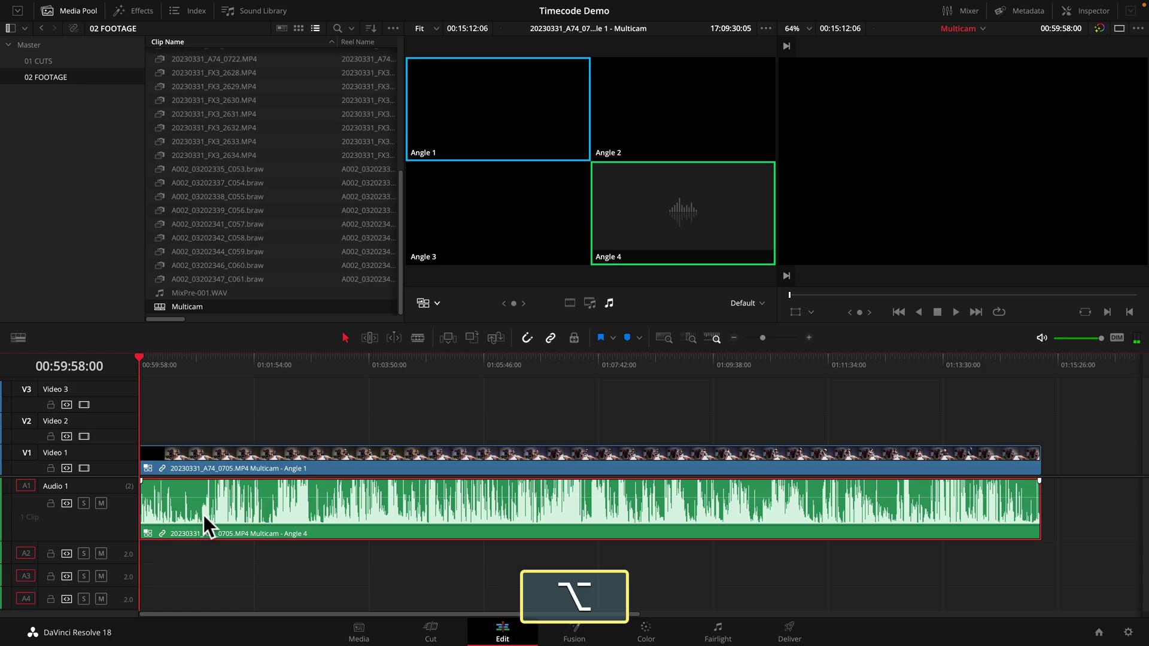
pyautogui.click(437, 303)
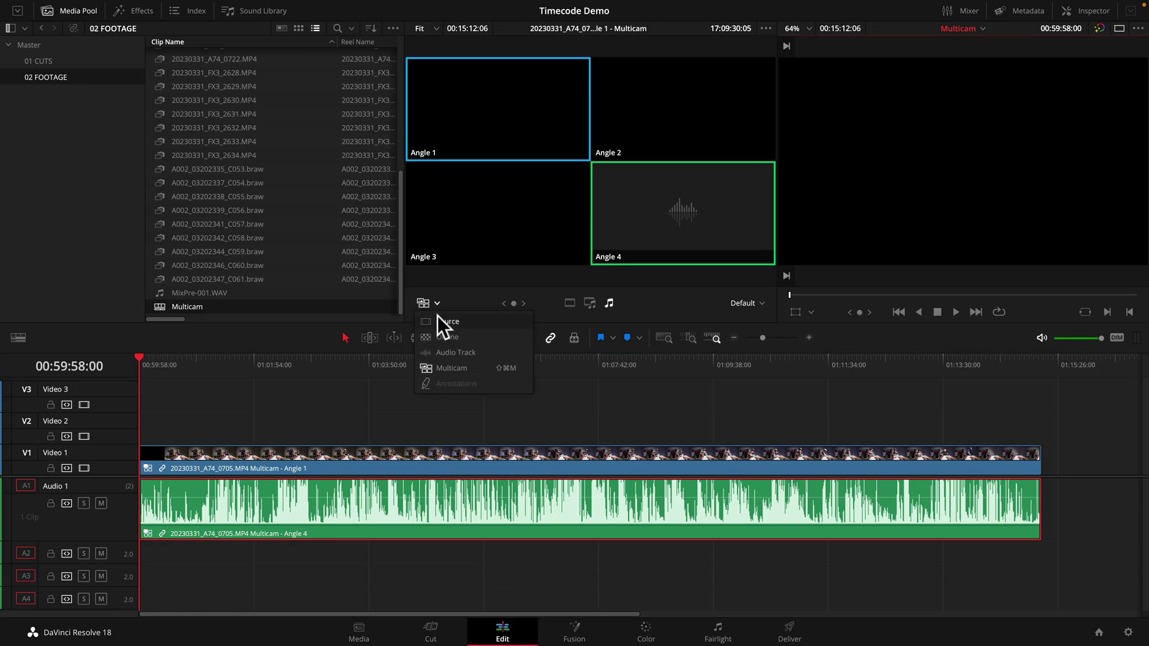
pyautogui.click(439, 318)
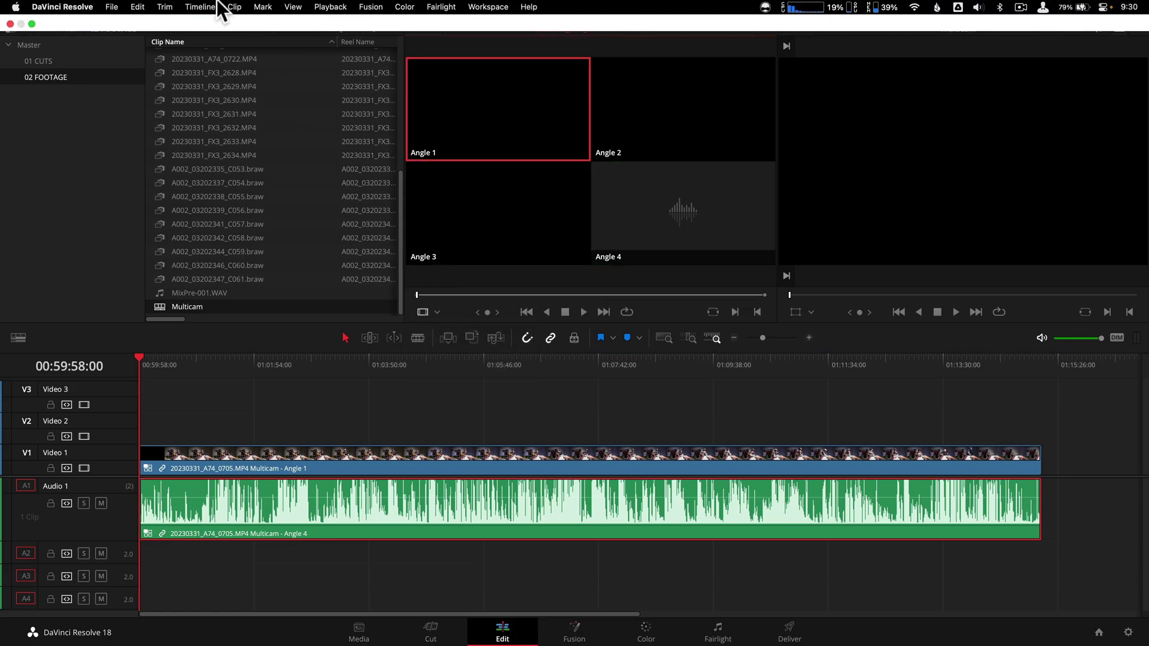
pyautogui.click(232, 7)
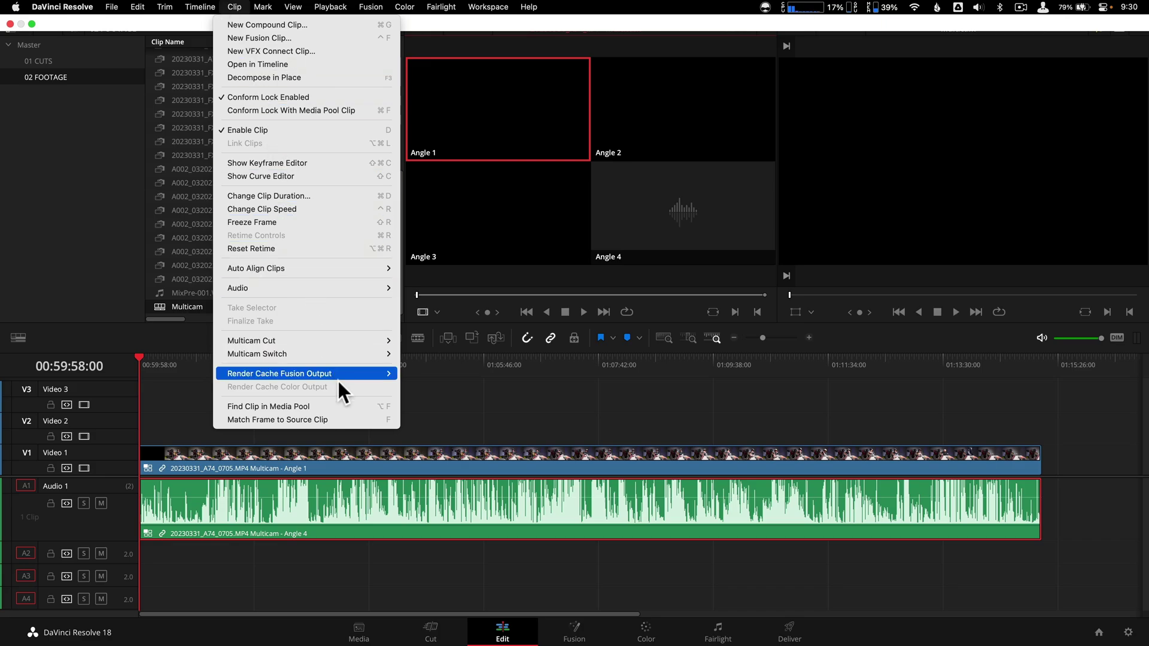
pyautogui.click(344, 416)
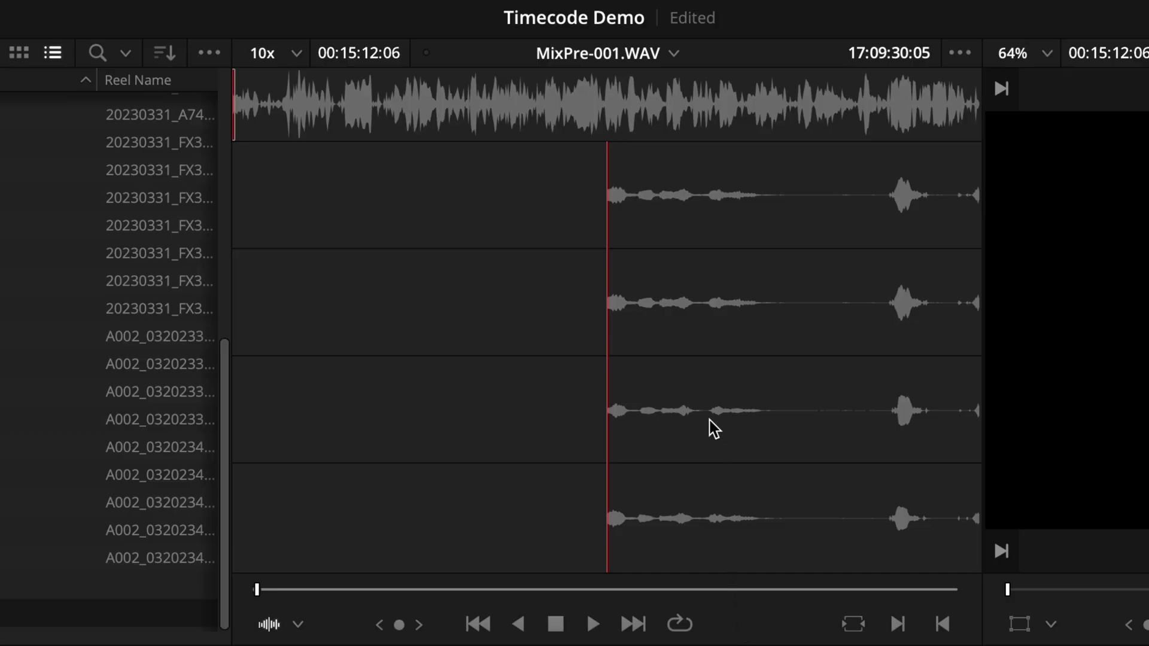
# - Scrub the MixPre-001.WAV source and overwrite its channels onto tracks A1–A4 with F10
pyautogui.moveTo(594, 81); pyautogui.dragTo(234, 90)
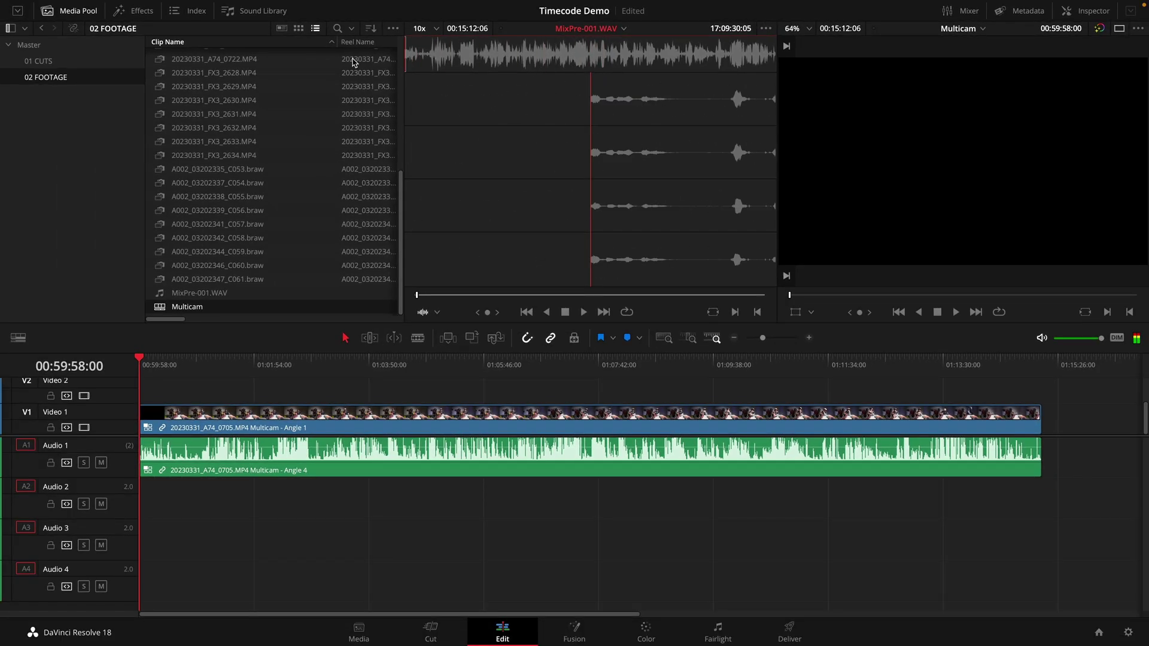
pyautogui.press('F10')
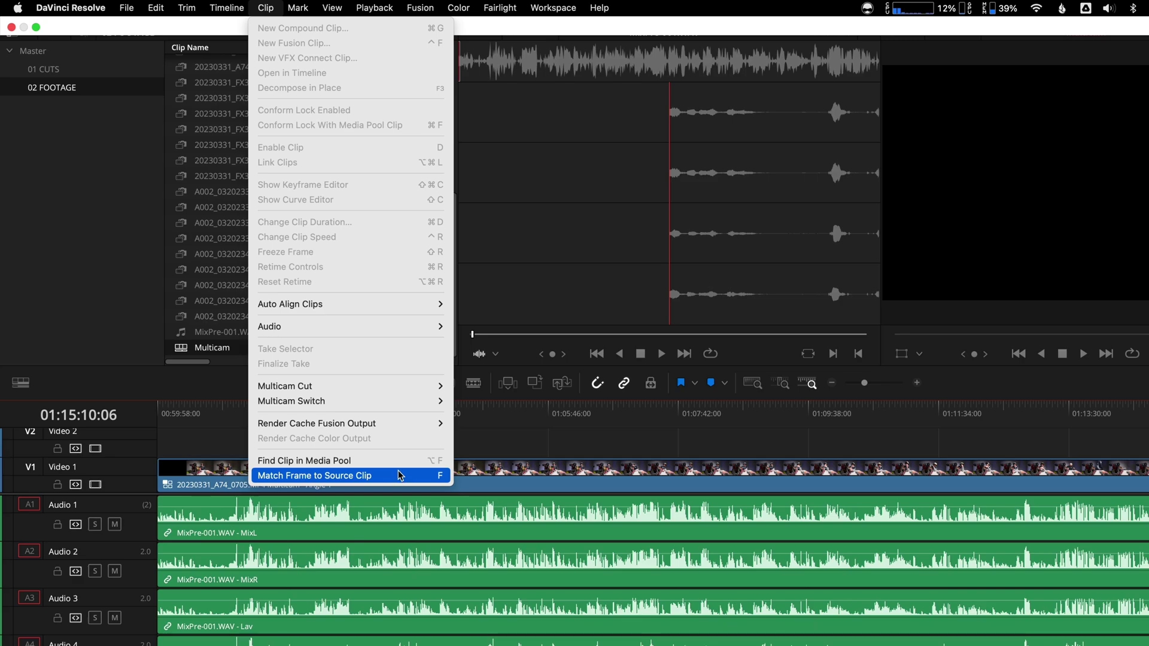
pyautogui.moveTo(227, 8)
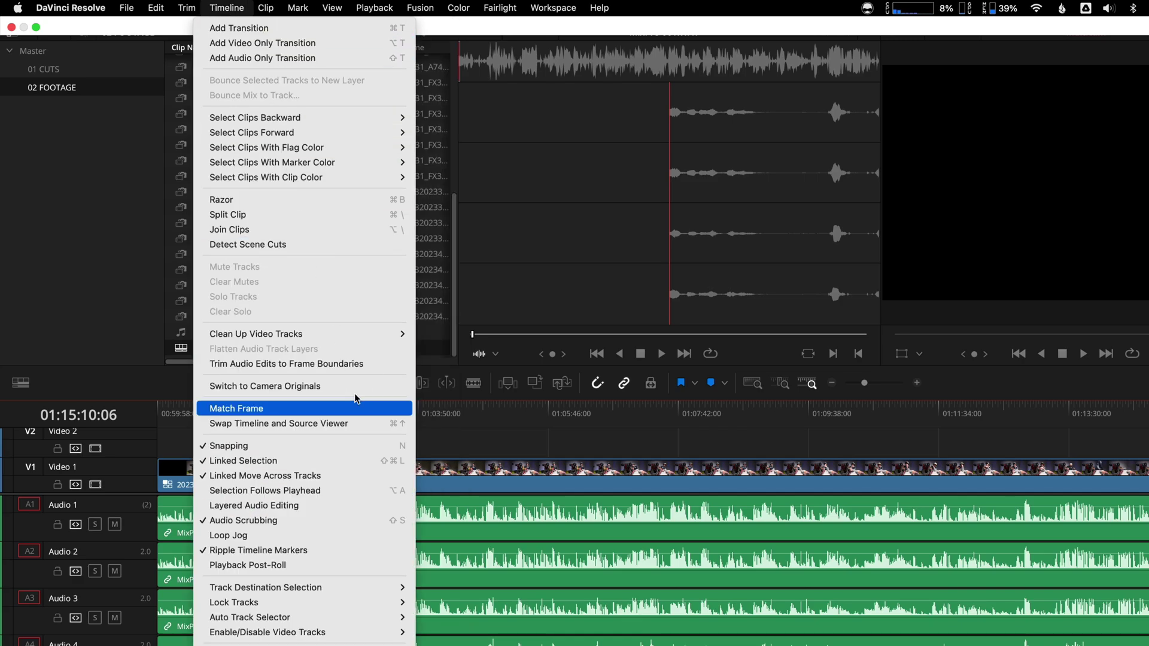